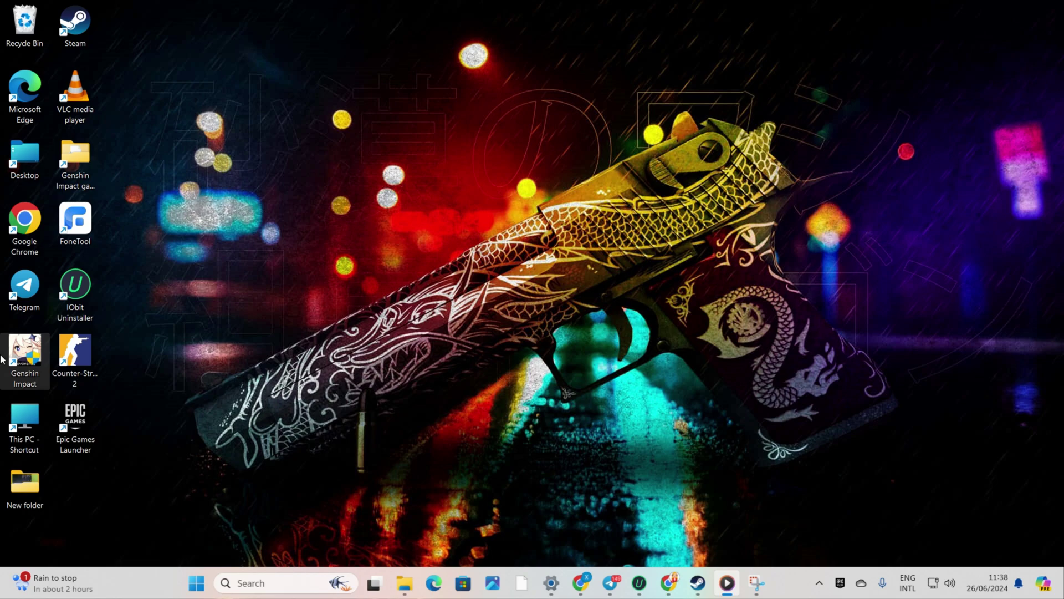
Step: Launch Steam and show the Library listing Aimlabs, Call of Duty and Counter-Strike 2
double_click(75, 23)
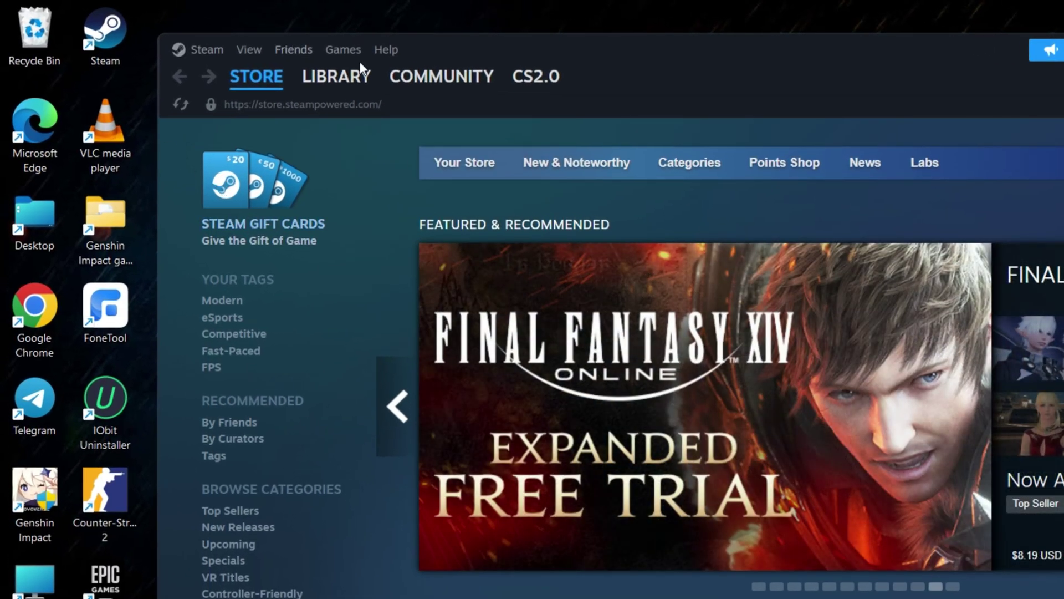
mouse_move(223, 61)
left_click(313, 83)
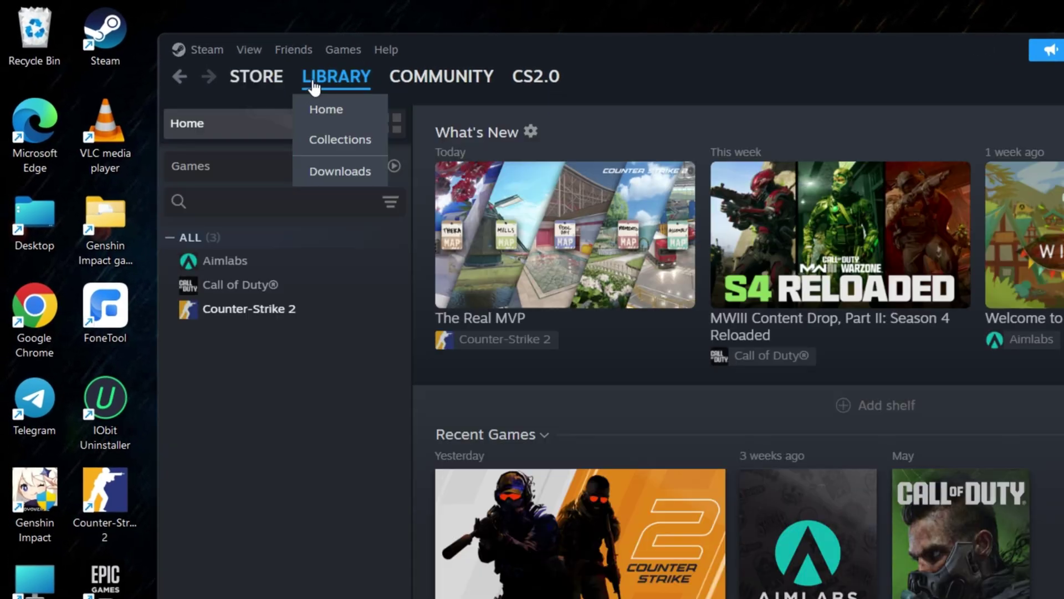
Step: Open Counter-Strike 2's properties from the library, then close them again
right_click(246, 316)
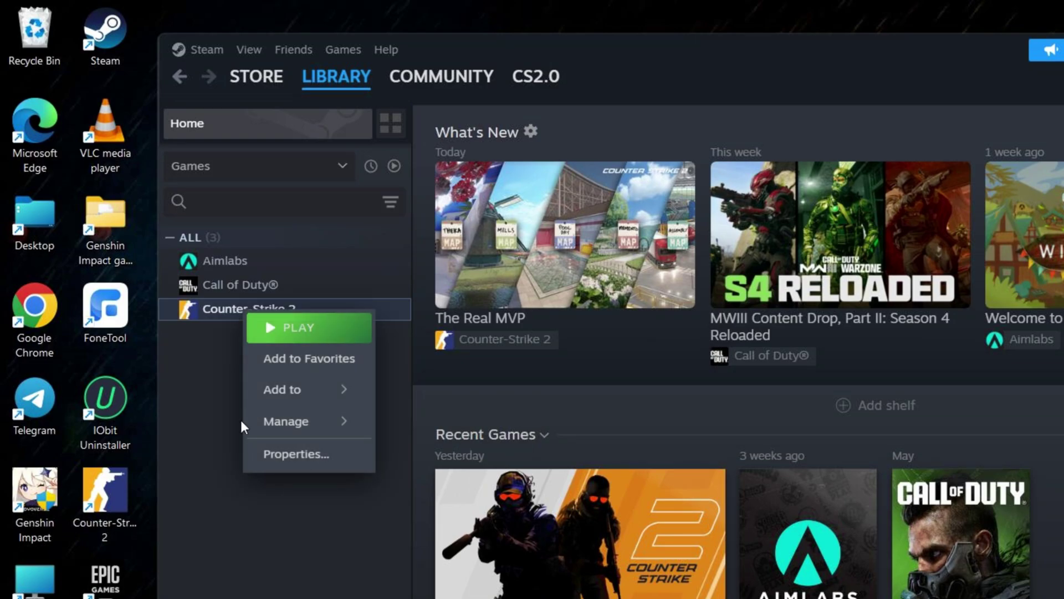
left_click(260, 452)
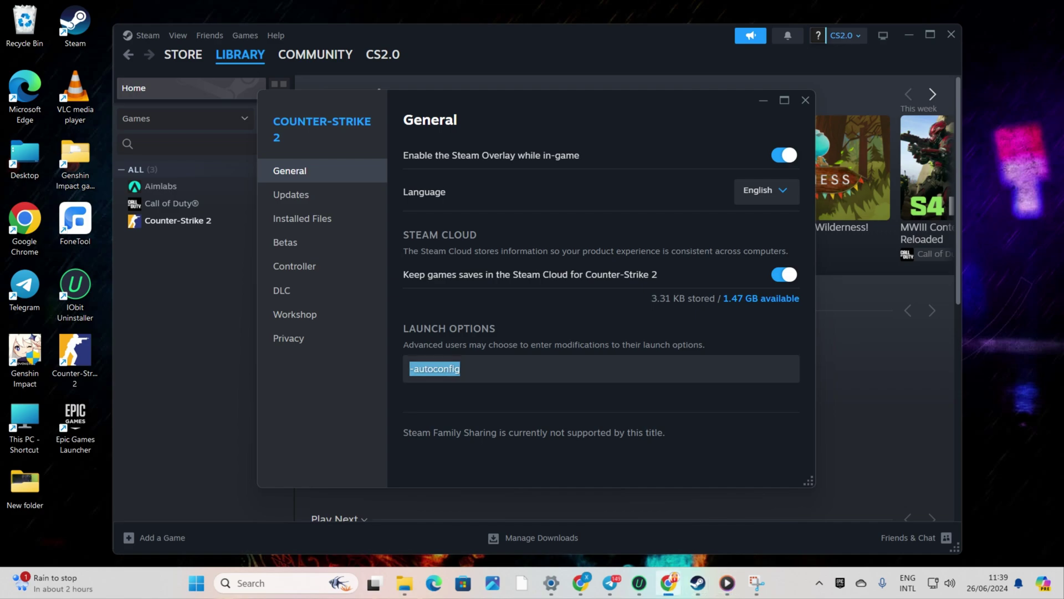
key("Escape")
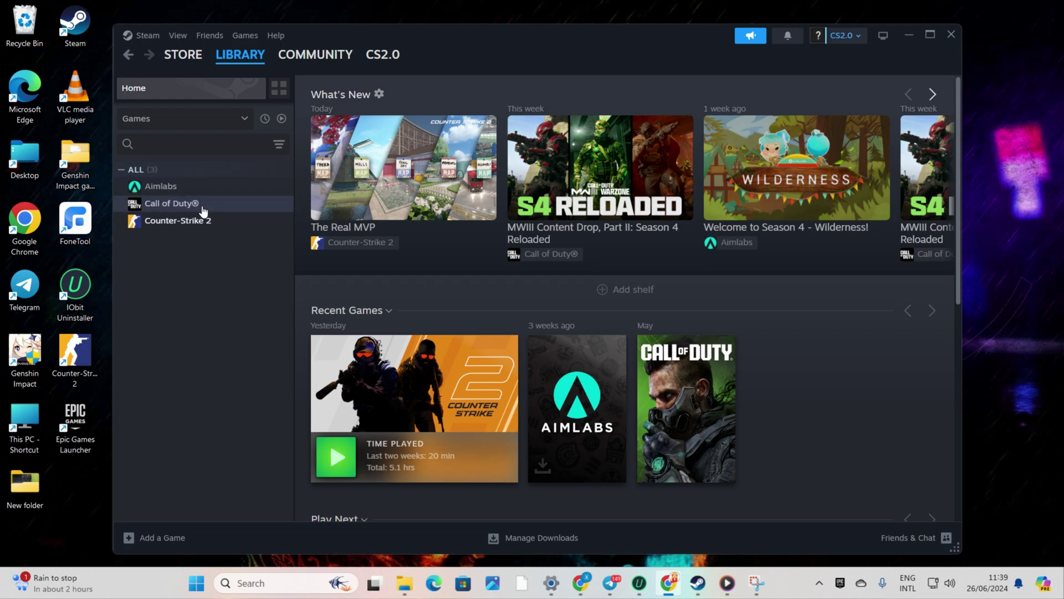
Step: Replace the -autoconfig launch option with -windowed -w 1920 -h 1080 and close Steam's window
right_click(177, 220)
left_click(166, 335)
left_click(489, 376)
key("ctrl+a")
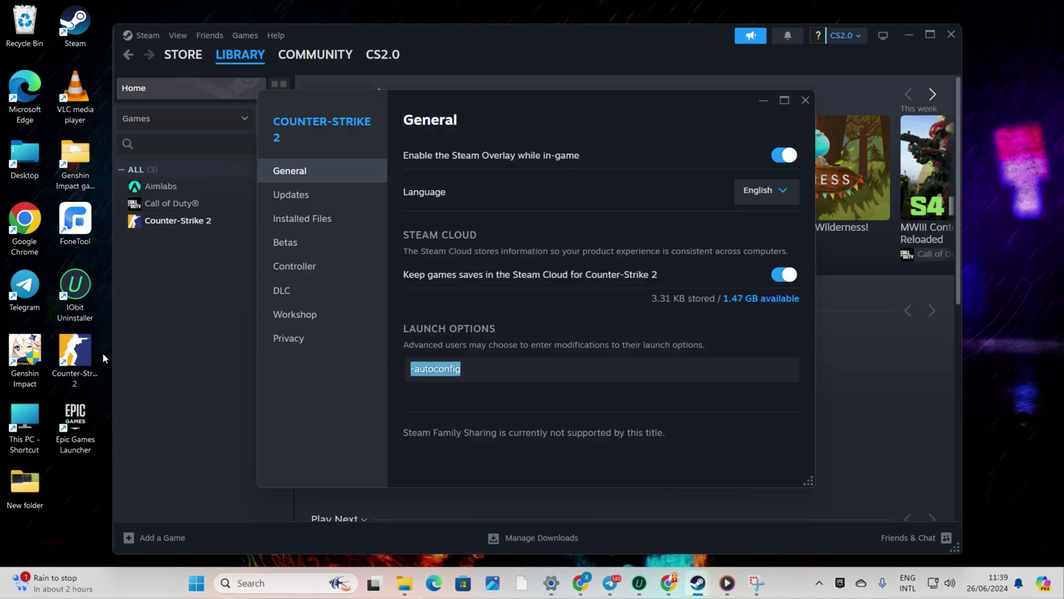
key("BackSpace")
type("-windowed -w 1920 -h 1080")
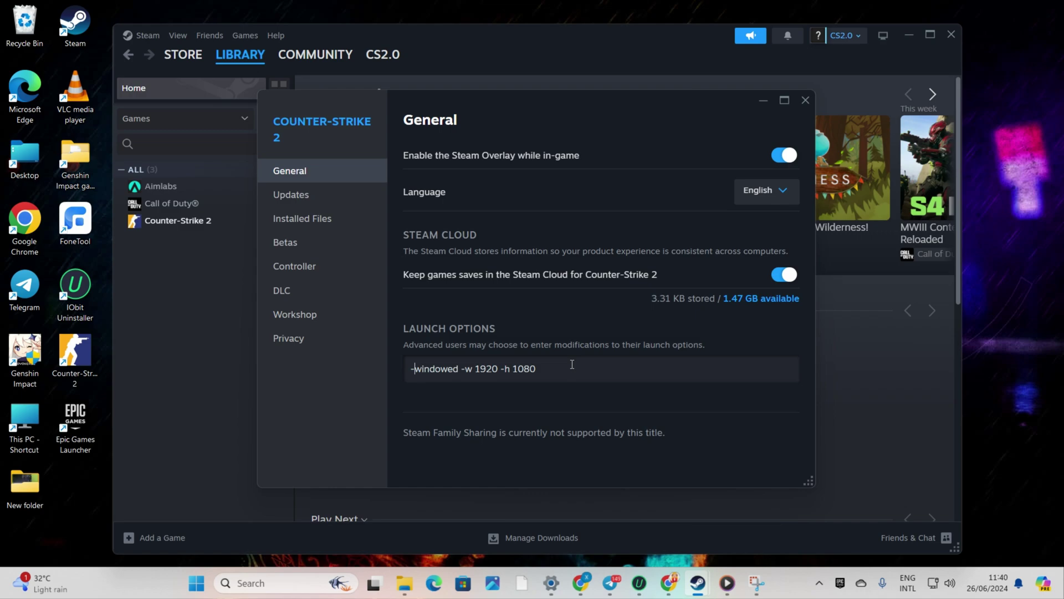
key("ctrl+a")
key("super+d")
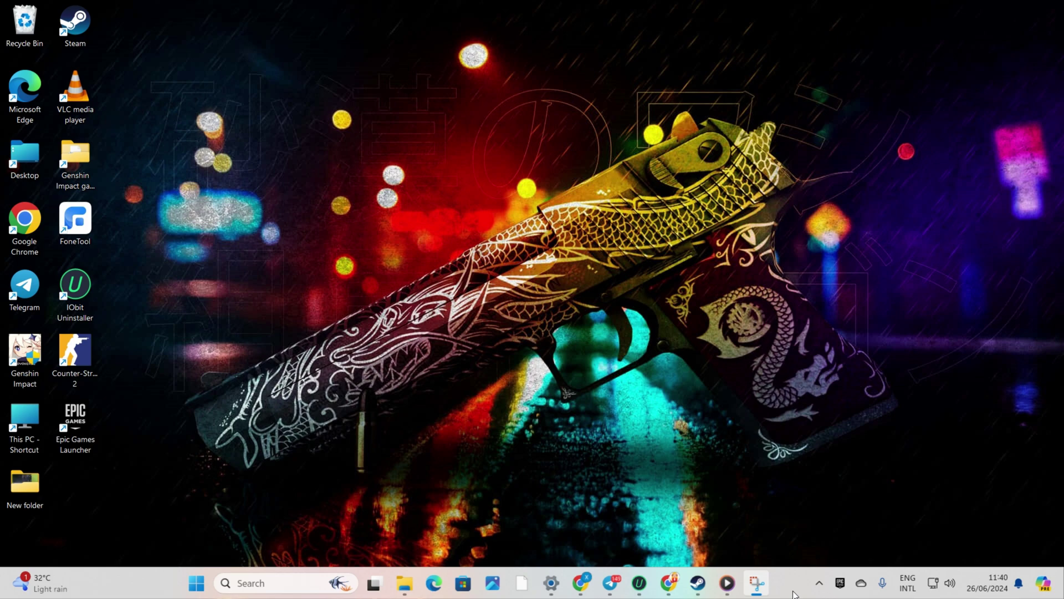
Step: Exit Steam completely from its system tray icon
left_click(819, 585)
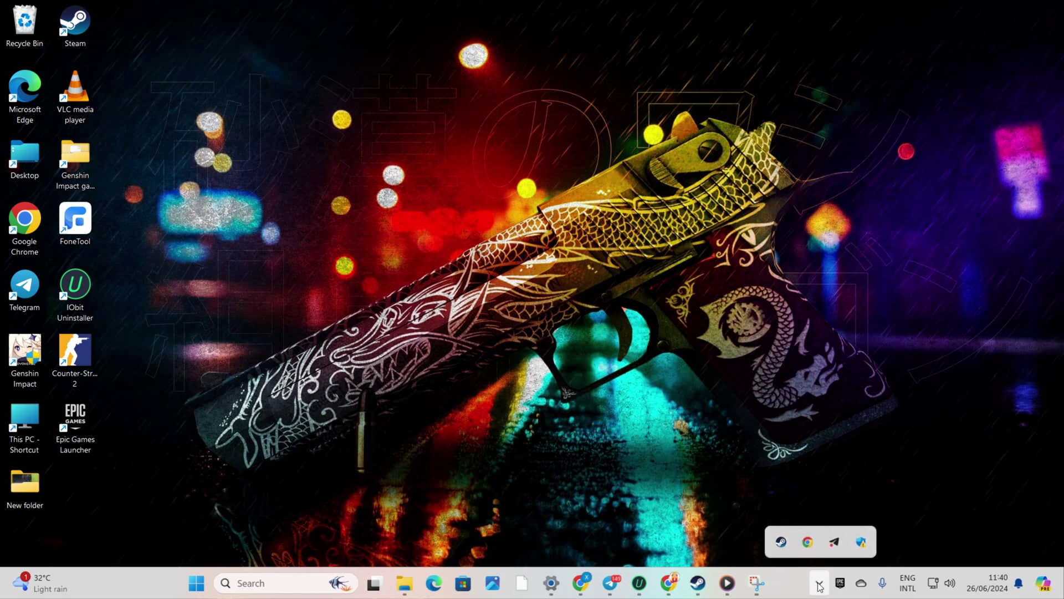
right_click(782, 541)
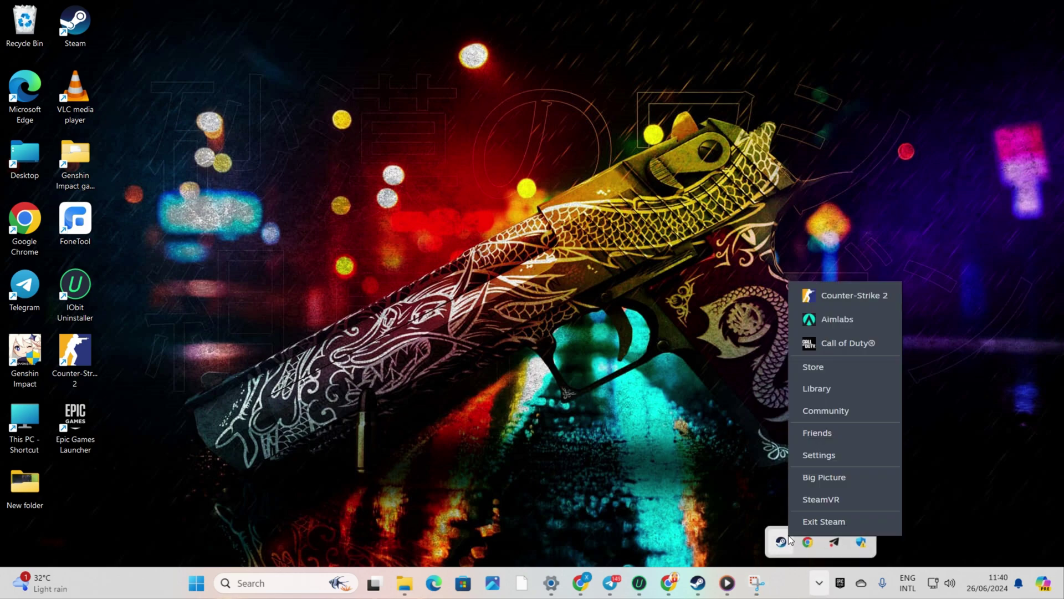
left_click(846, 520)
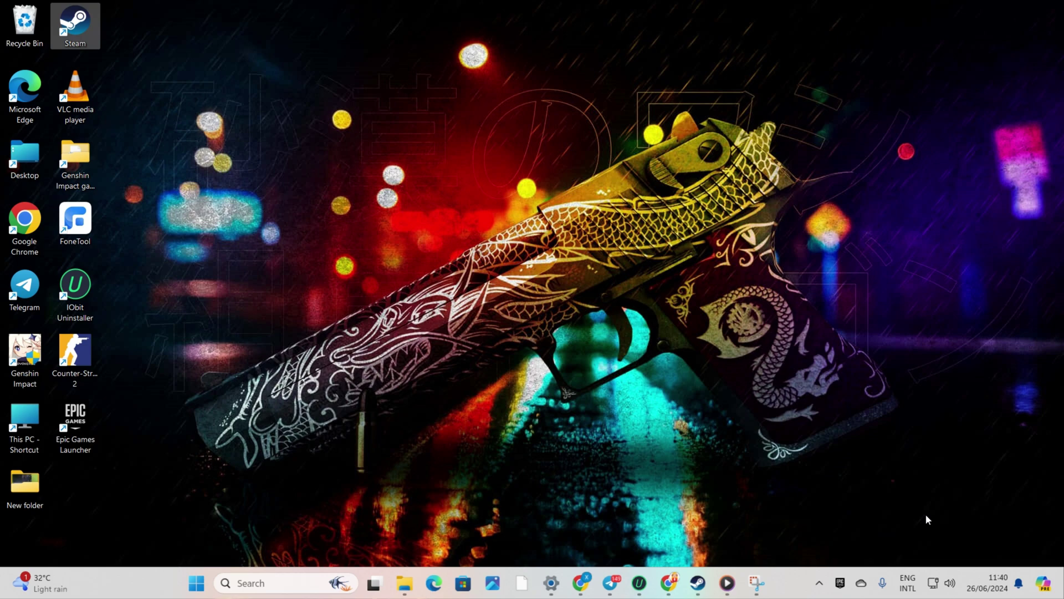
Step: Browse in File Explorer to C:\Program Files (x86)\Steam\userdata
double_click(44, 145)
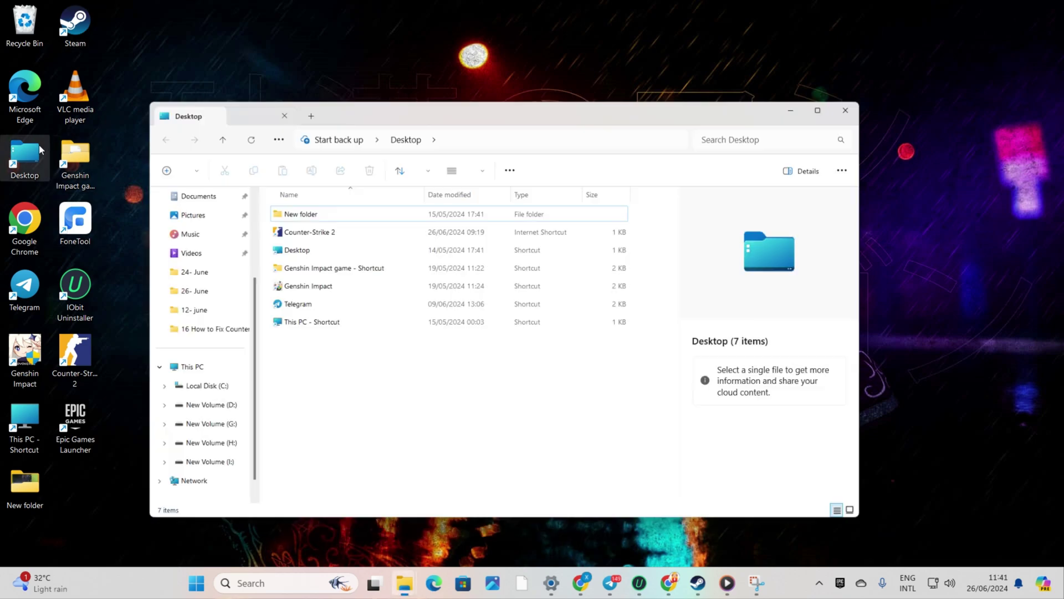
scroll(191, 367, "down", 1)
left_click(189, 327)
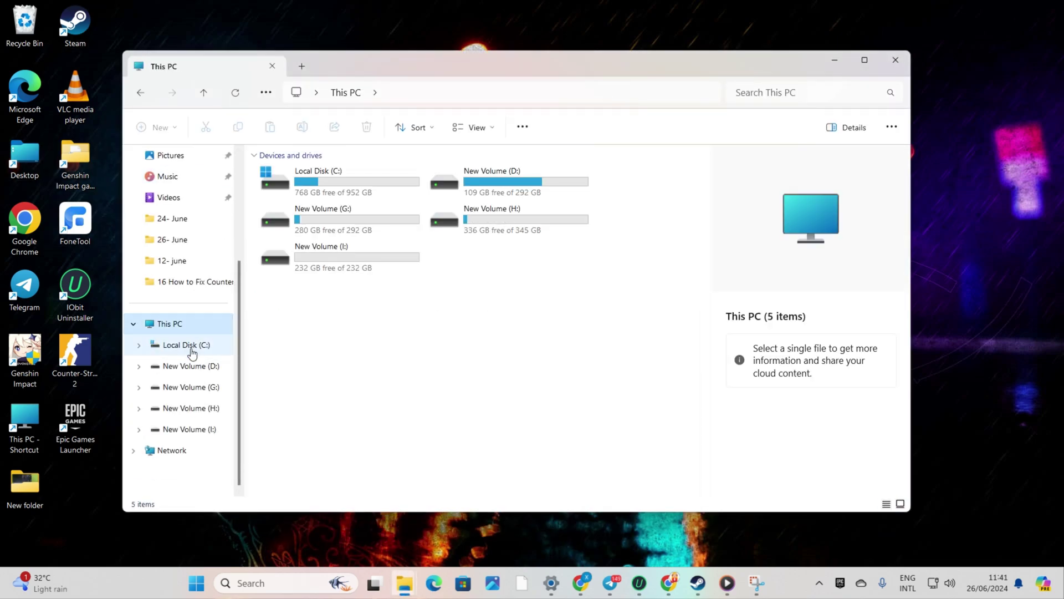
left_click(186, 345)
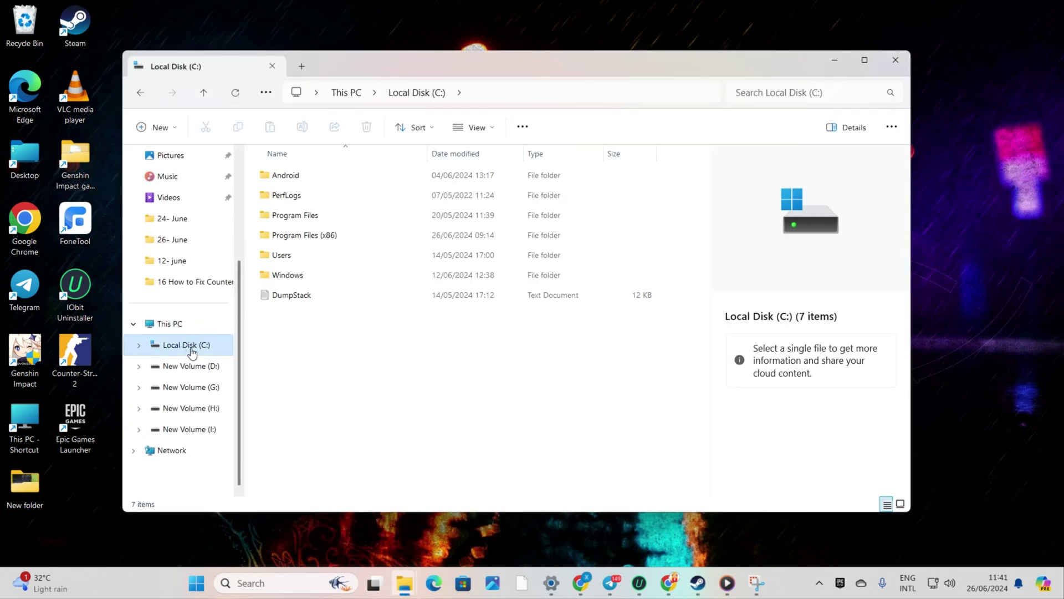
double_click(327, 244)
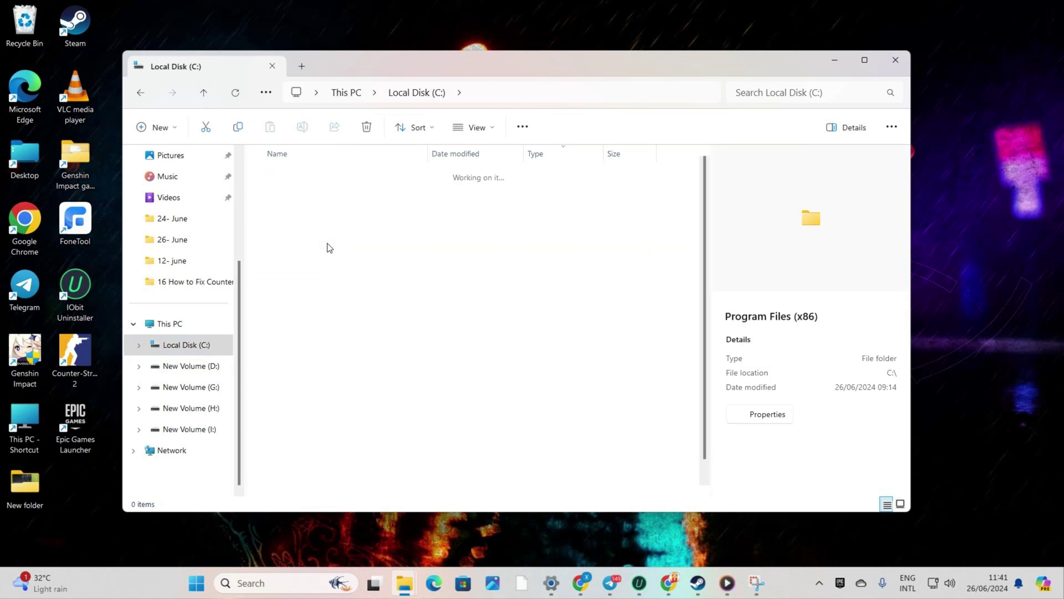
double_click(271, 285)
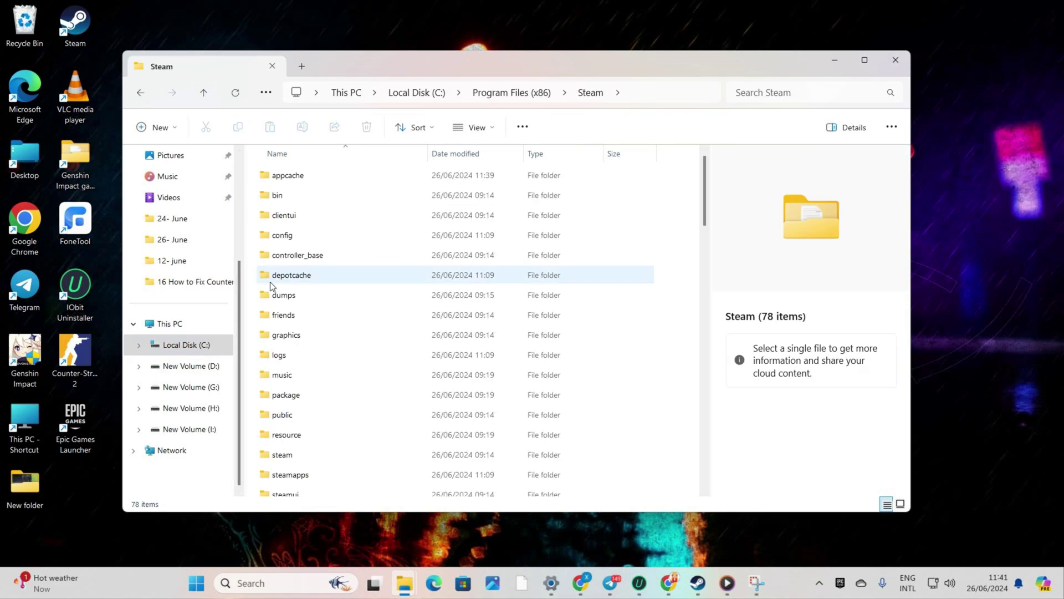
scroll(299, 176, "down", 5)
double_click(286, 186)
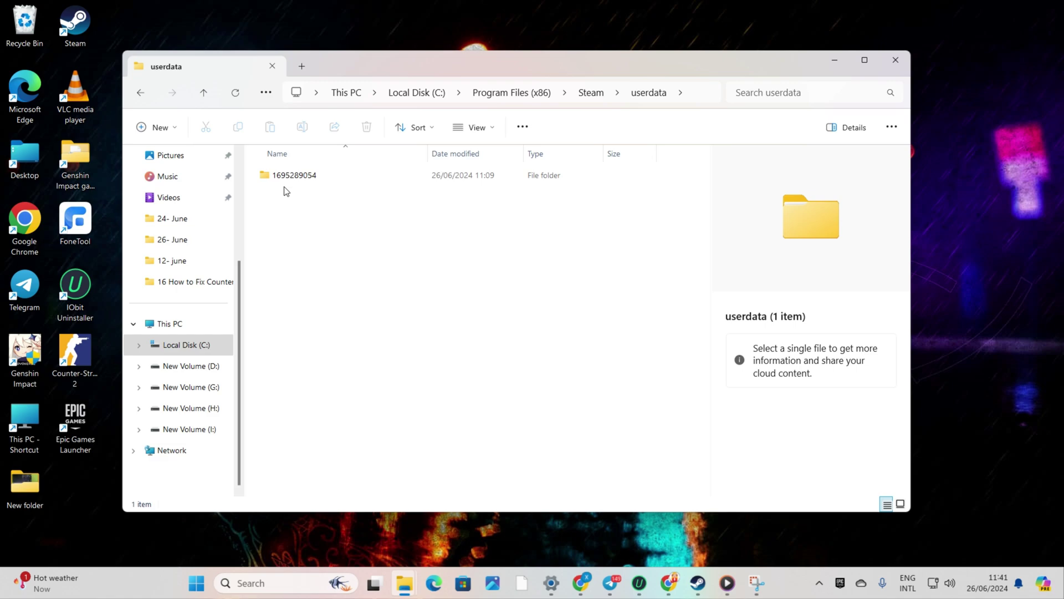
Step: Delete the 730 folder inside the account's numbered userdata folder
double_click(287, 180)
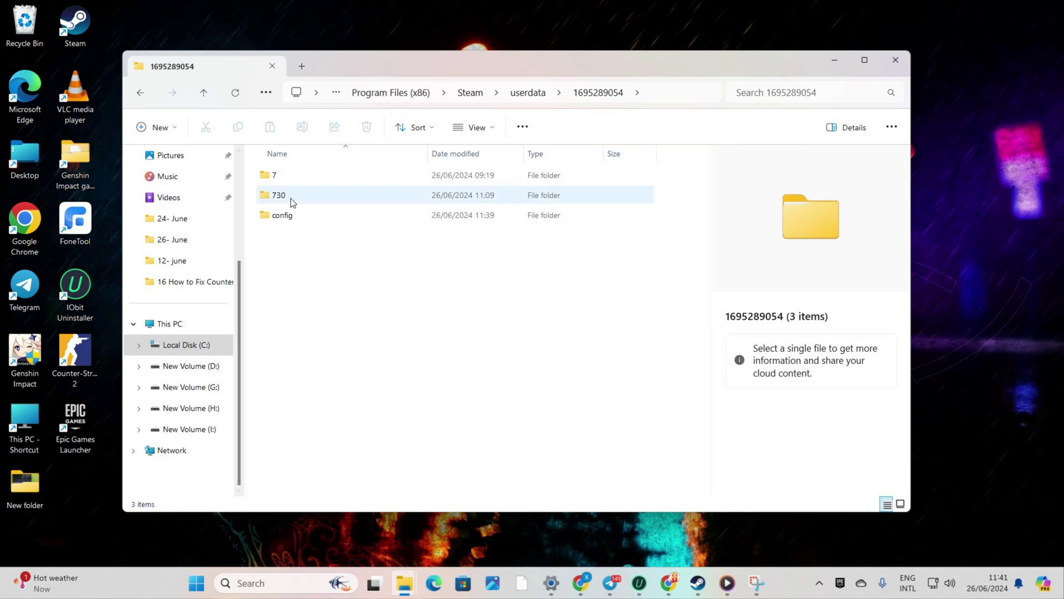
right_click(291, 199)
left_click(291, 201)
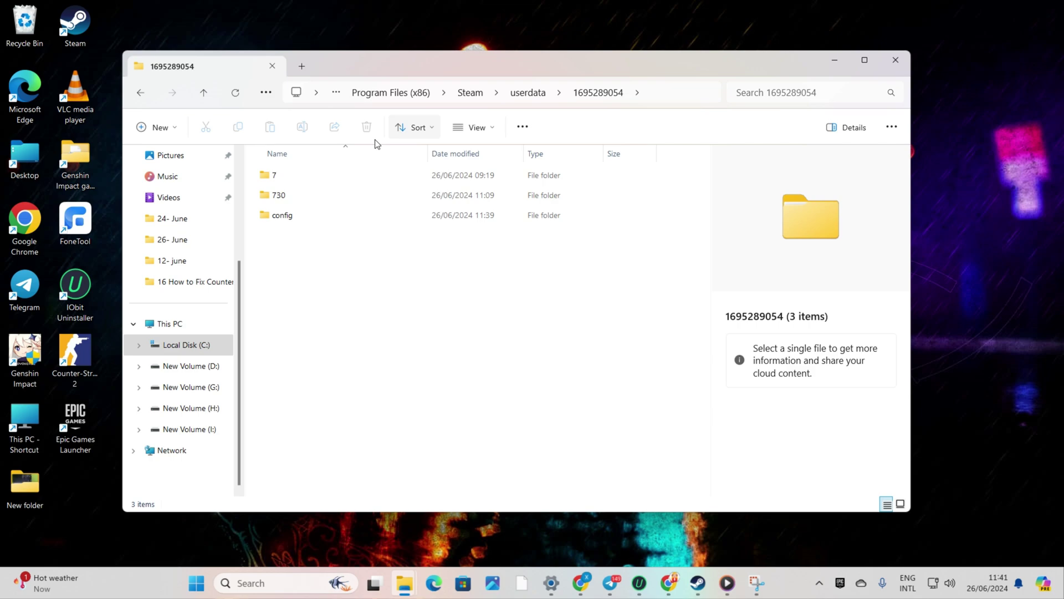
left_click(262, 200)
left_click(366, 127)
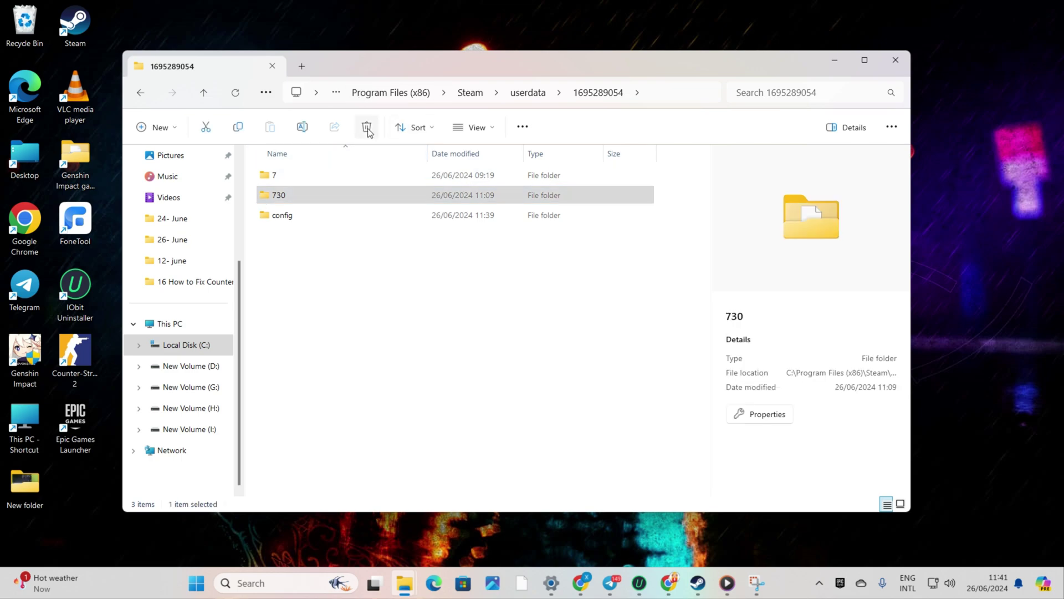
Step: Close File Explorer and bring Steam back to the library home
left_click(884, 63)
left_click(698, 583)
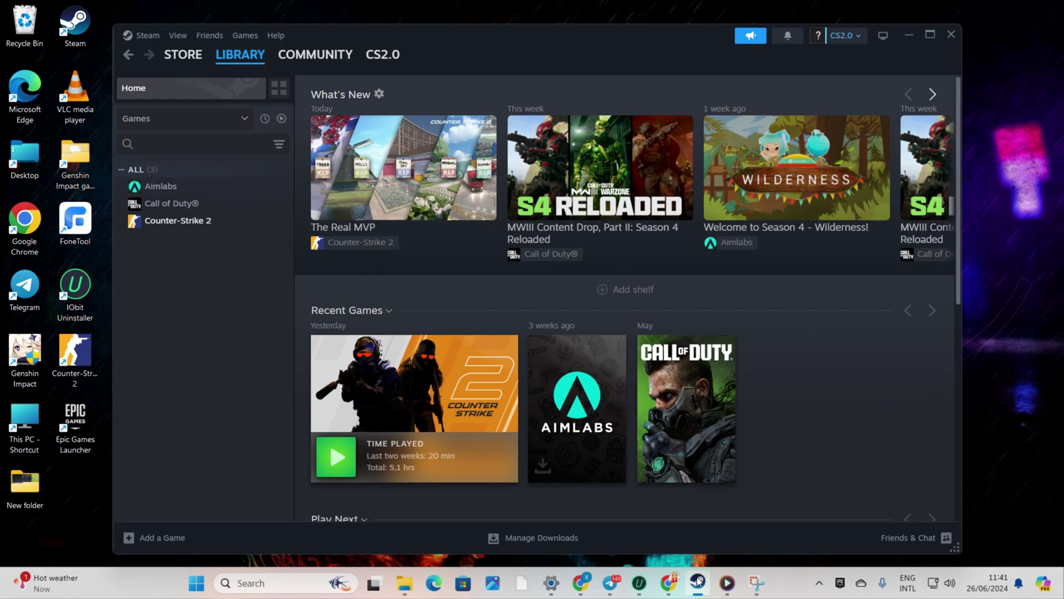
left_click(191, 61)
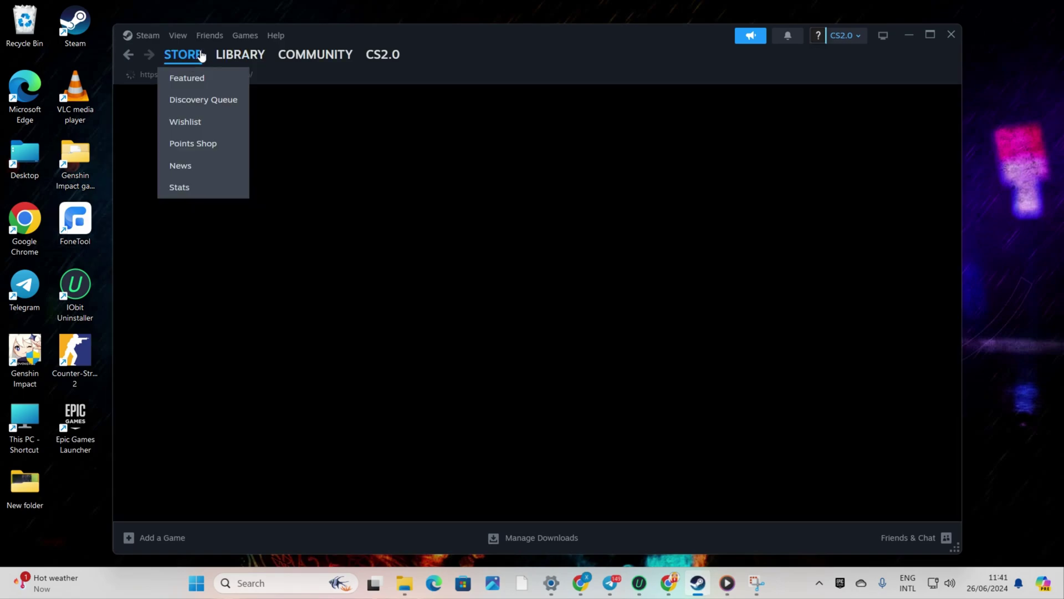
left_click(246, 55)
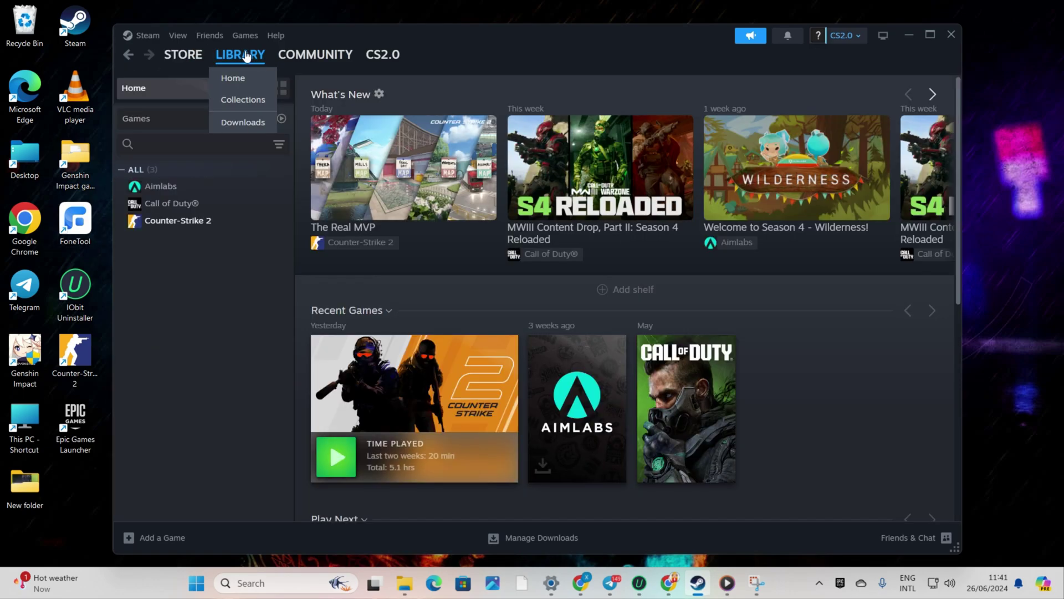
Step: Verify integrity of Counter-Strike 2's game files under Properties > Installed Files
right_click(185, 225)
left_click(224, 325)
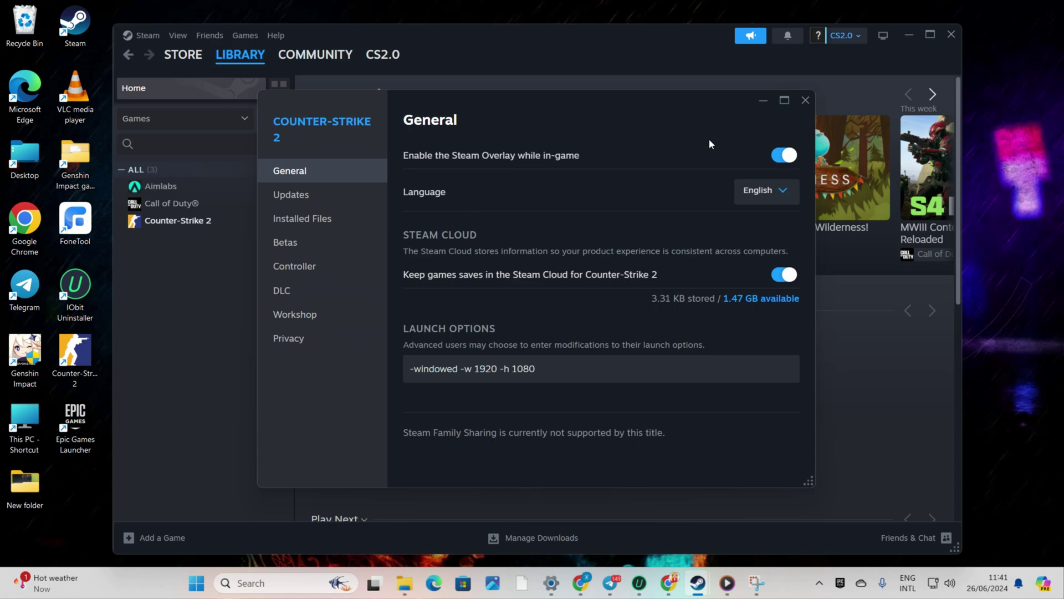
left_click(302, 218)
left_click(601, 249)
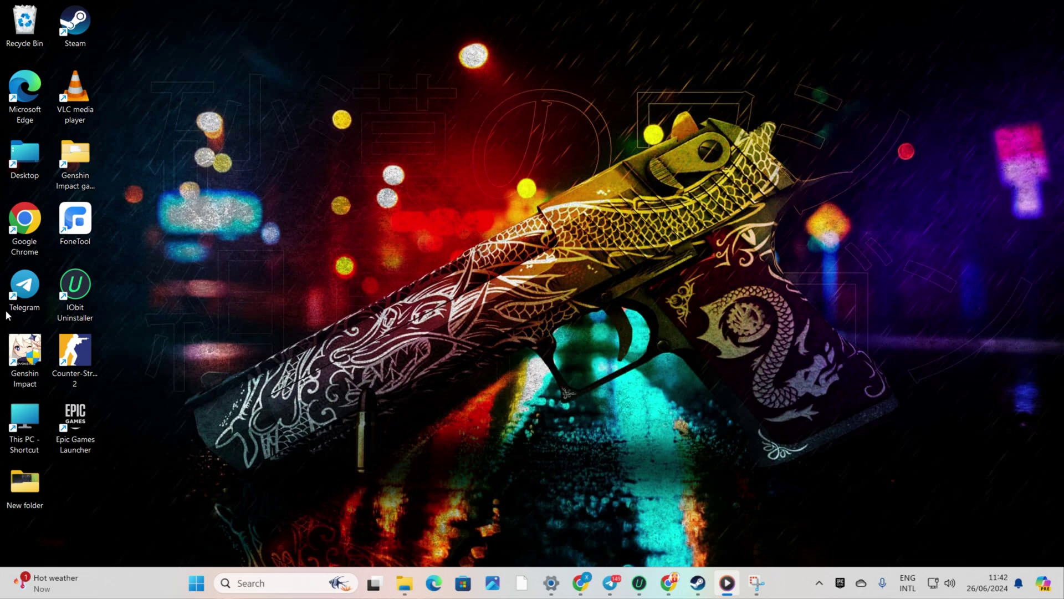
Step: Reopen Steam and browse Counter-Strike 2's install folder in File Explorer
double_click(81, 28)
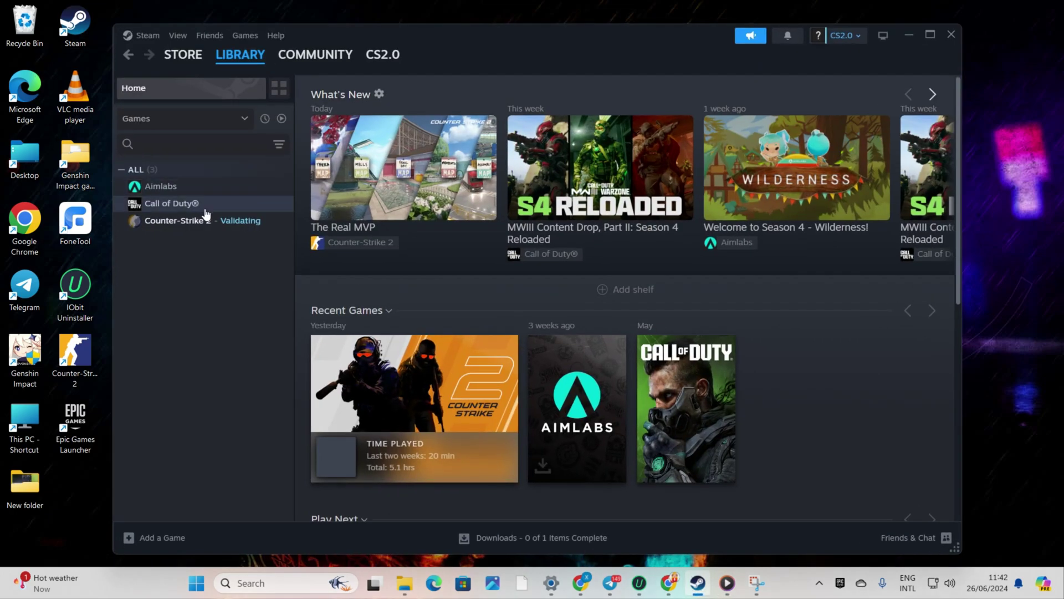
left_click(188, 220)
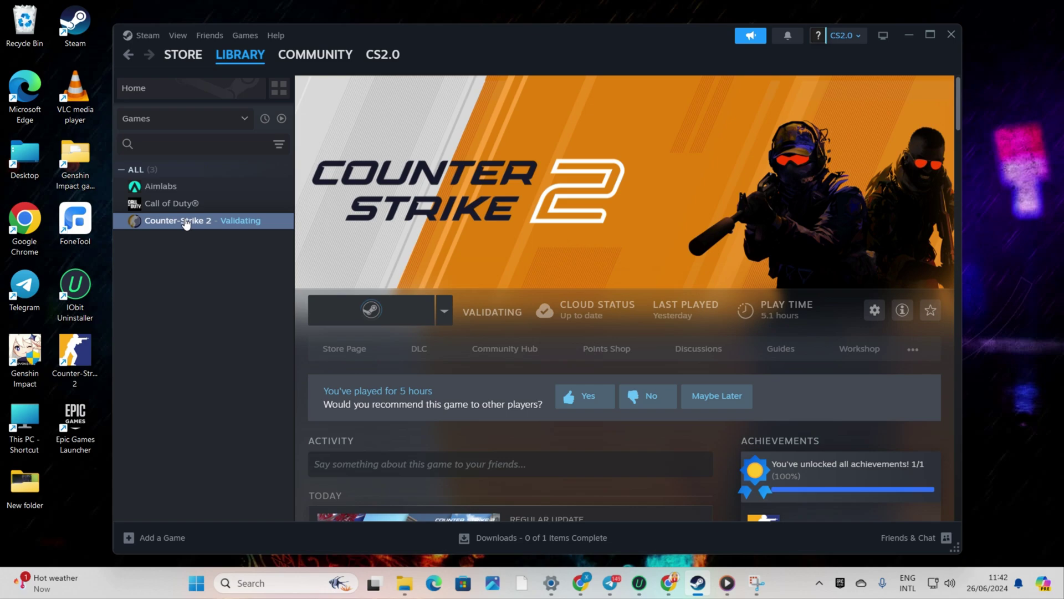
right_click(186, 222)
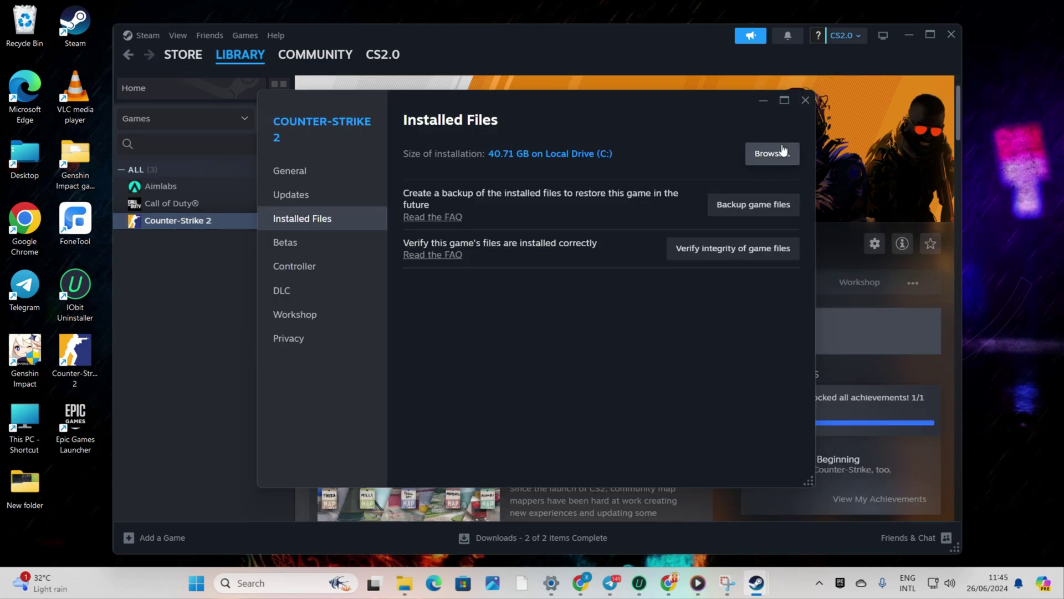
left_click(772, 153)
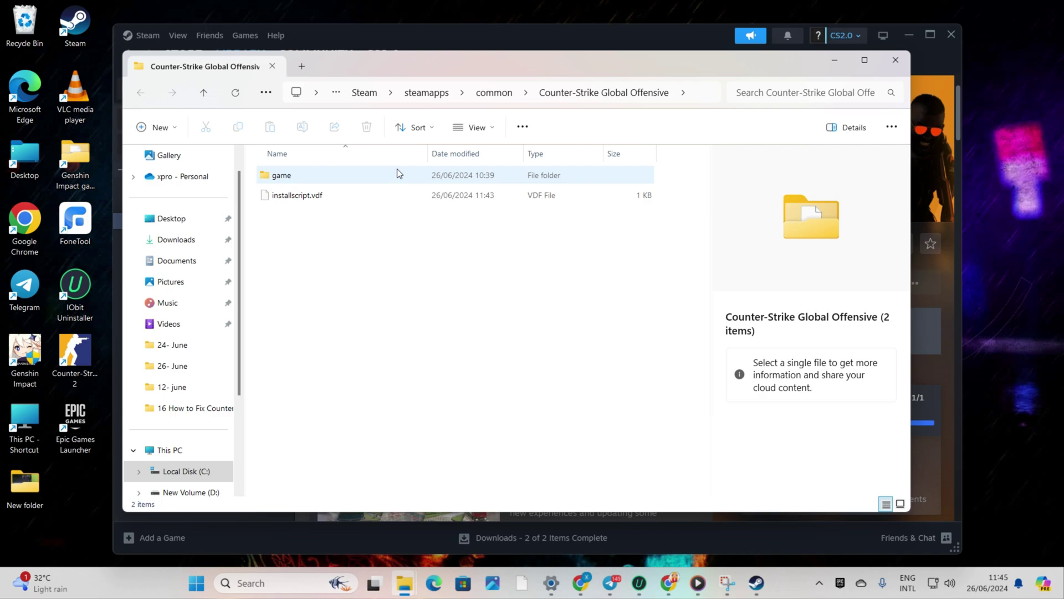
Step: Go into game\bin\win64, select the cs2 application and bring up its context menu
double_click(321, 176)
left_click(321, 177)
double_click(321, 176)
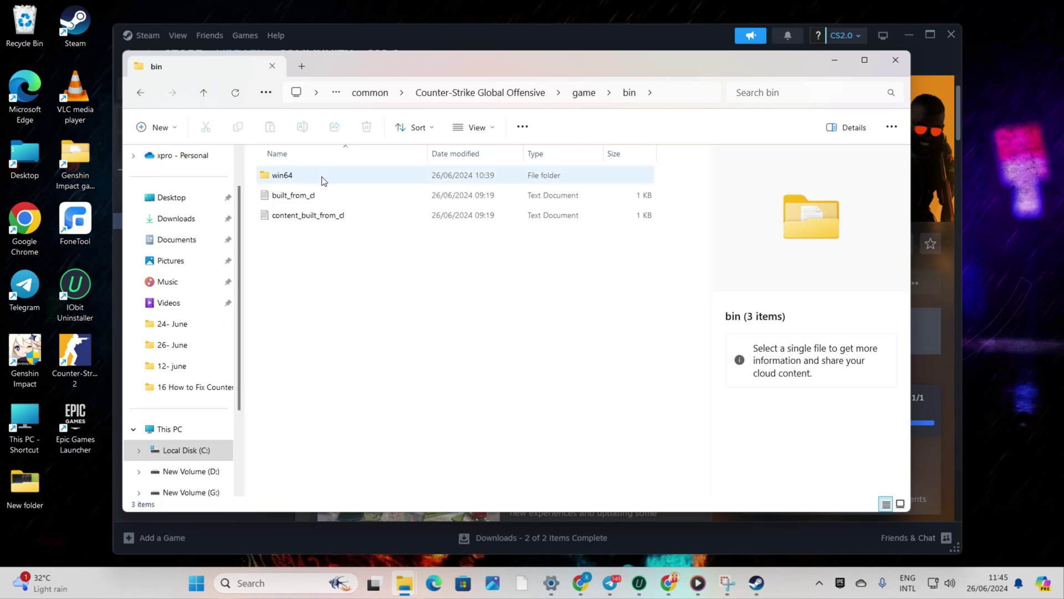
double_click(323, 176)
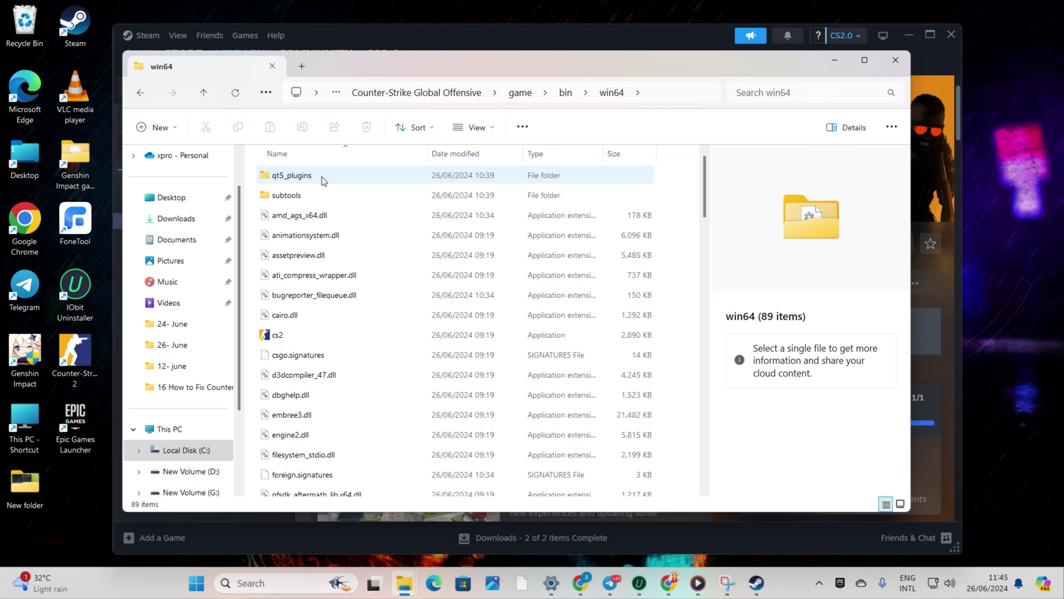
scroll(321, 176, "down", 3)
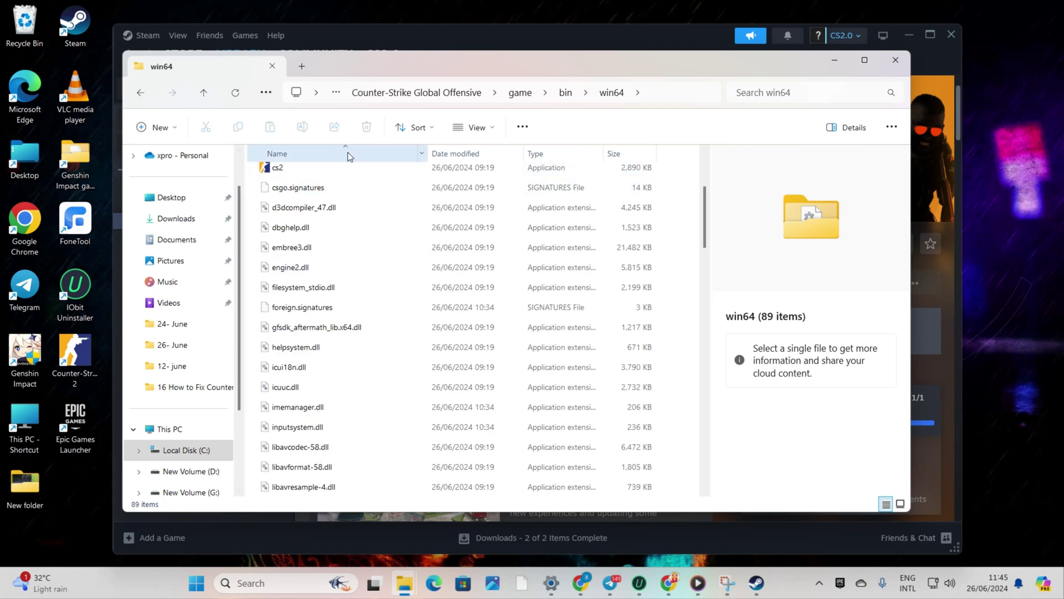
scroll(303, 173, "up", 2)
left_click(272, 272)
right_click(271, 271)
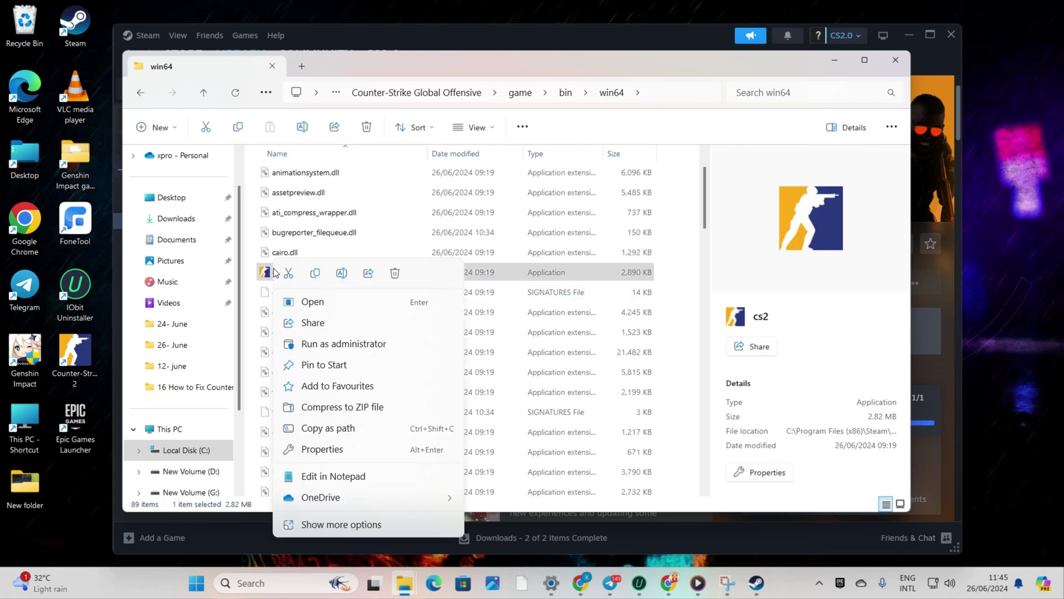
Step: Enable Windows 8 compatibility mode in cs2's Properties, apply it and close
left_click(318, 449)
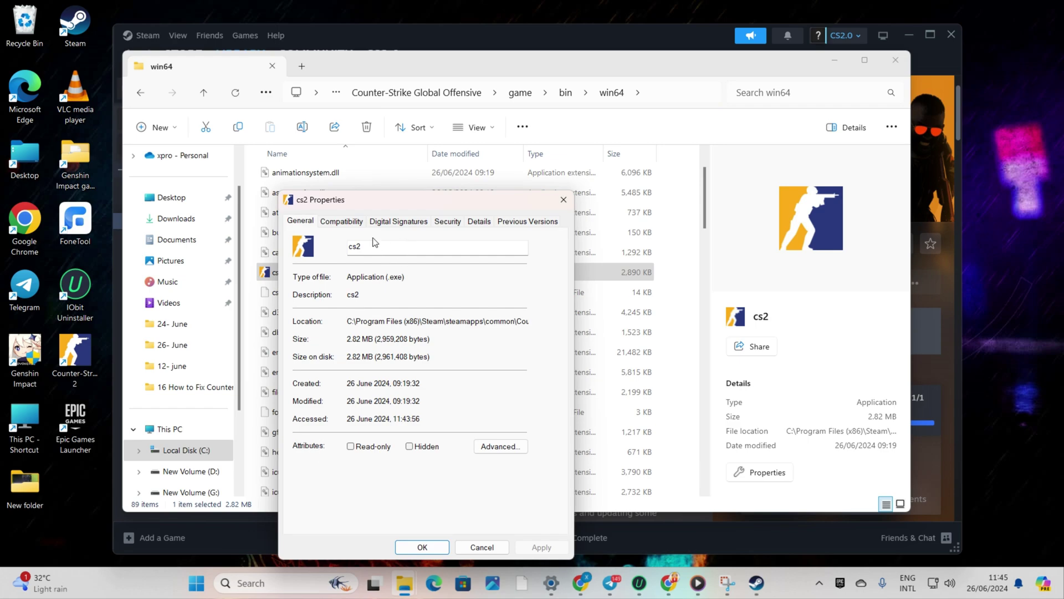
left_click(341, 221)
left_click_drag(413, 197, 470, 85)
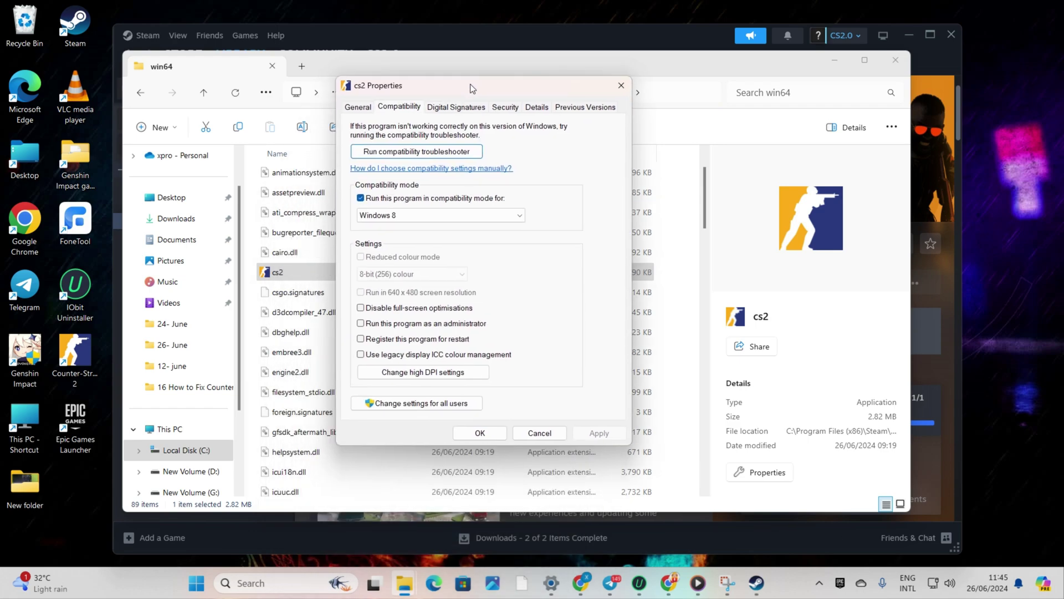
left_click(361, 198)
left_click(361, 199)
left_click(490, 215)
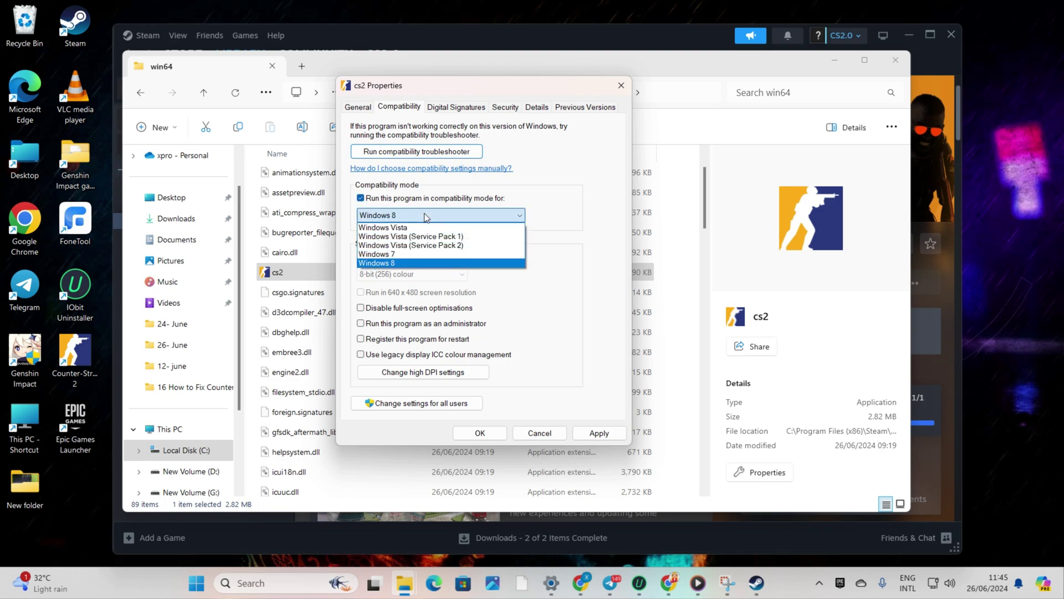
left_click(406, 263)
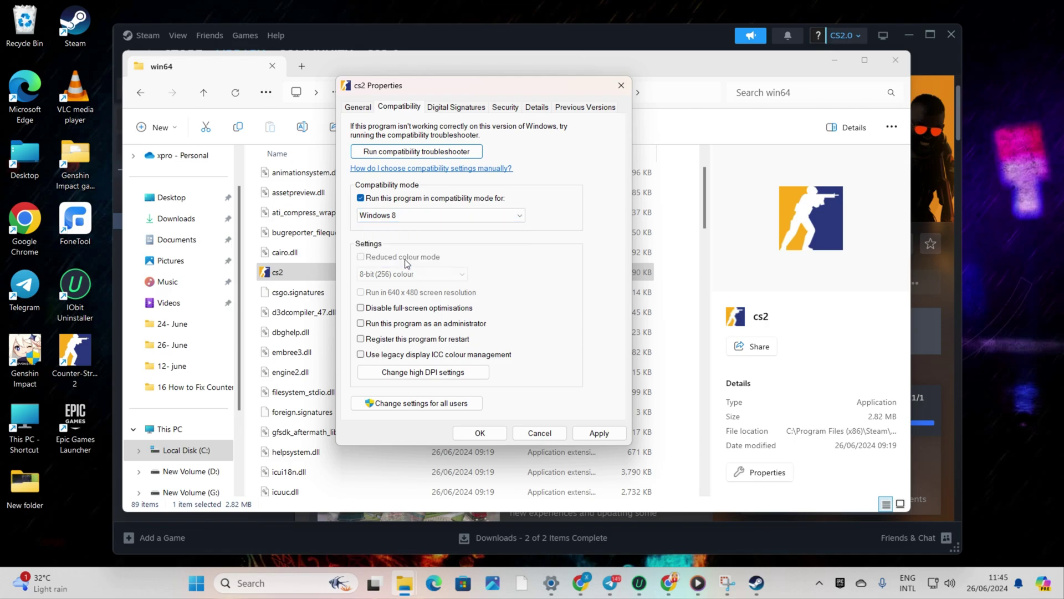
left_click(583, 436)
left_click(480, 433)
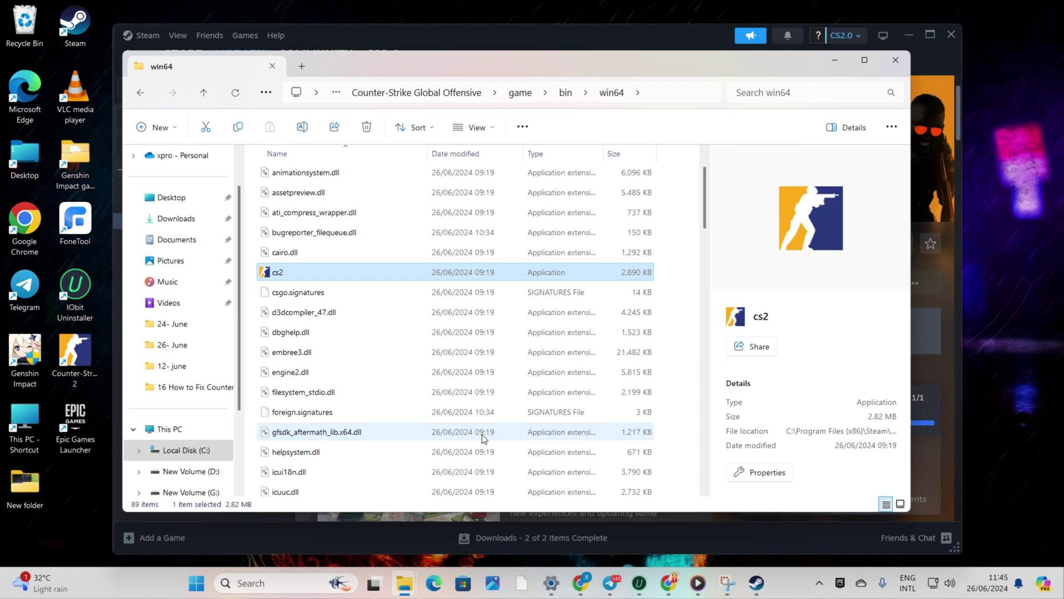
Step: Close File Explorer, minimize Steam and close the Counter-Strike 2 properties window
left_click(895, 60)
left_click(909, 34)
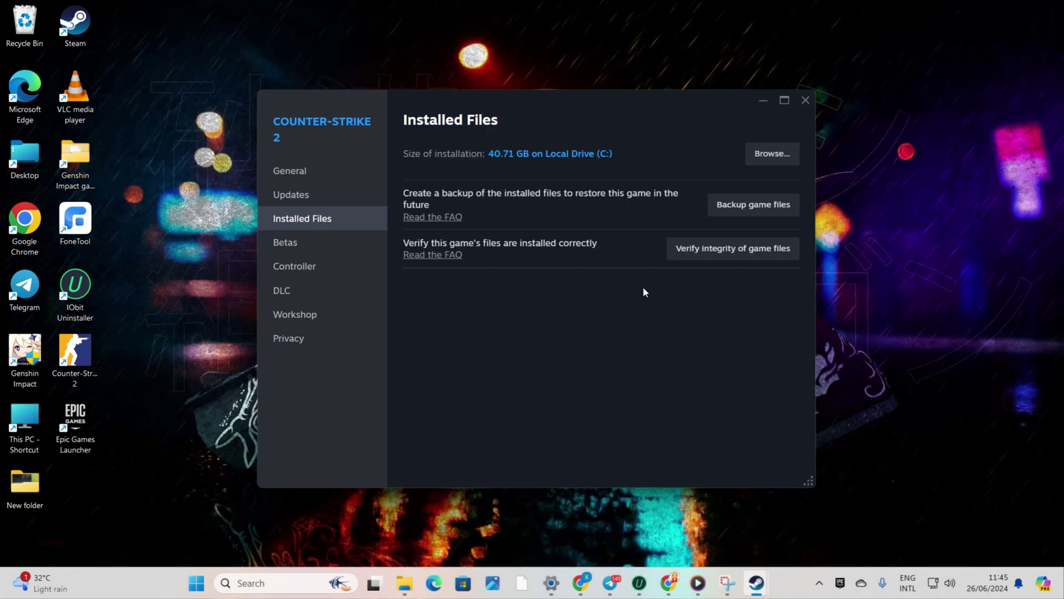
left_click(806, 100)
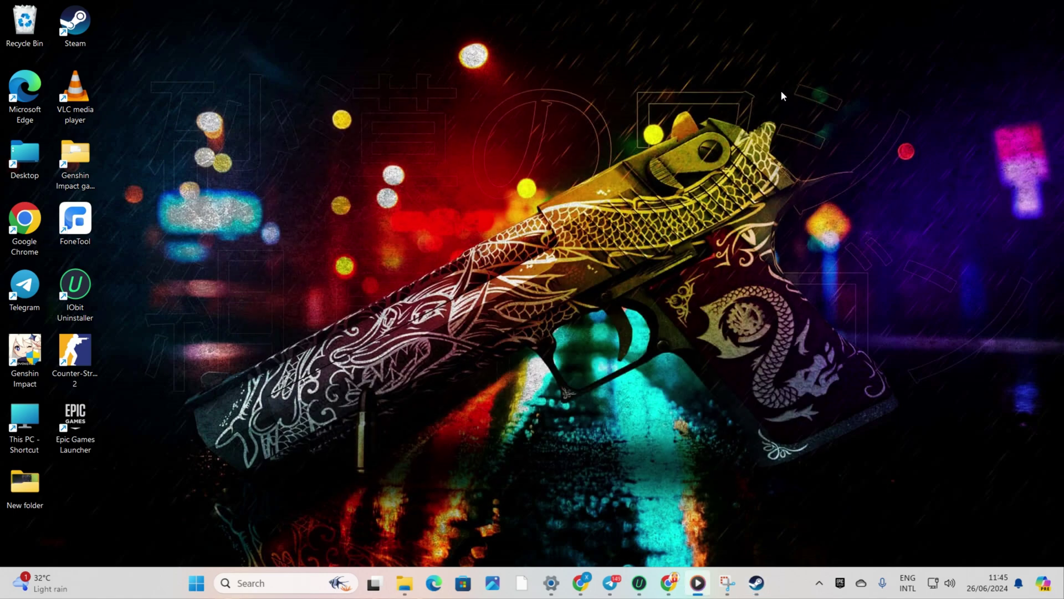
Step: Run Check for updates on the Windows Update page of Settings
left_click(197, 583)
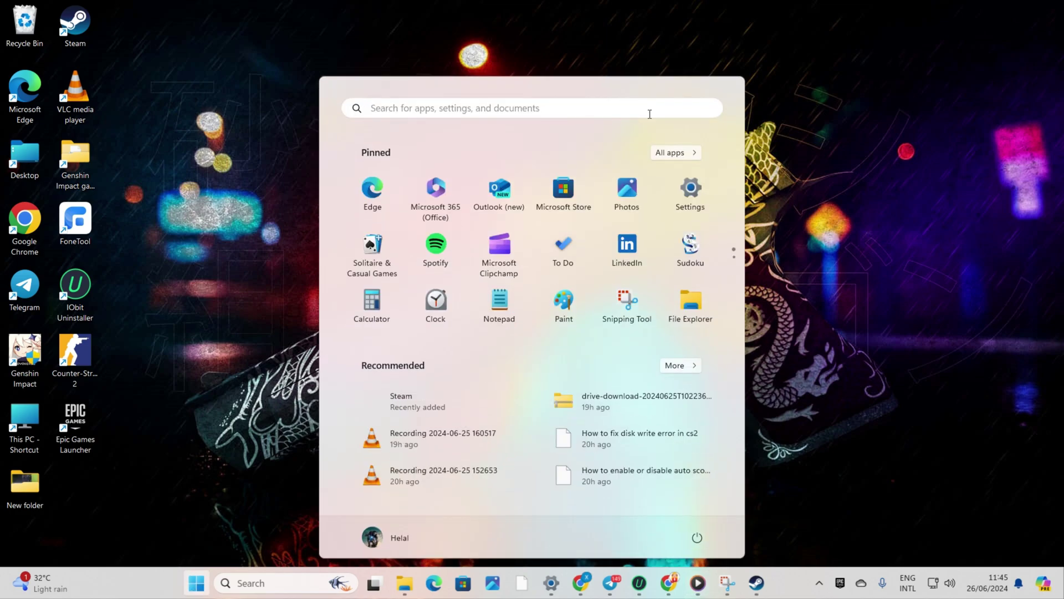
left_click(708, 191)
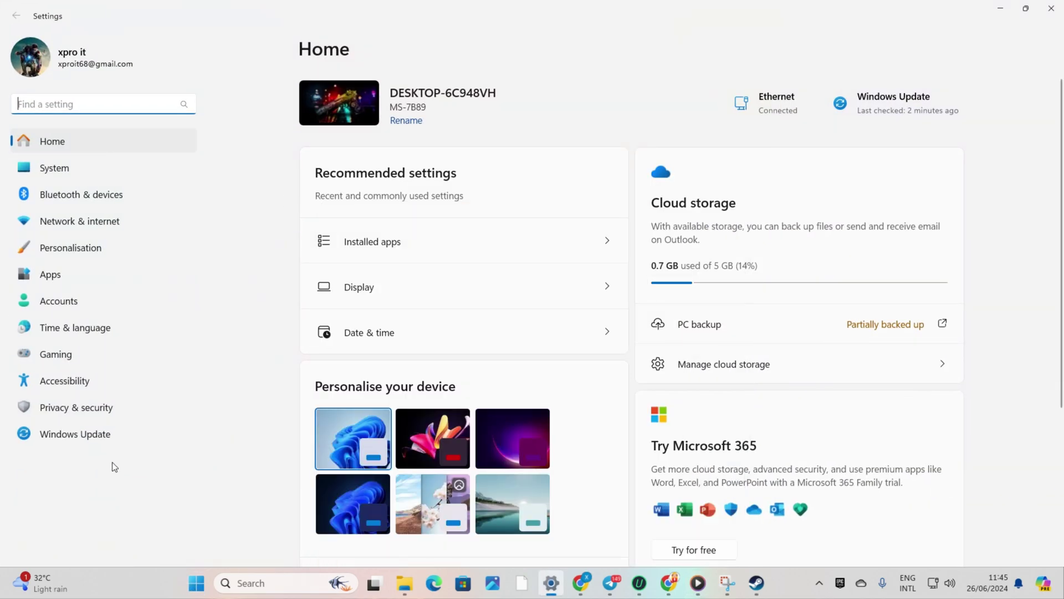
left_click(103, 440)
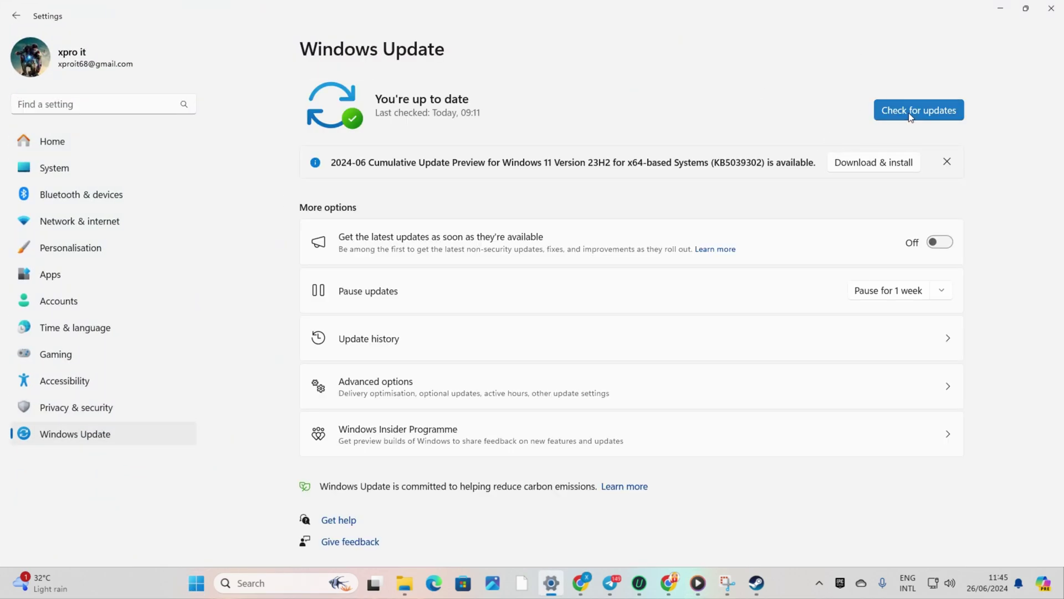
left_click(908, 113)
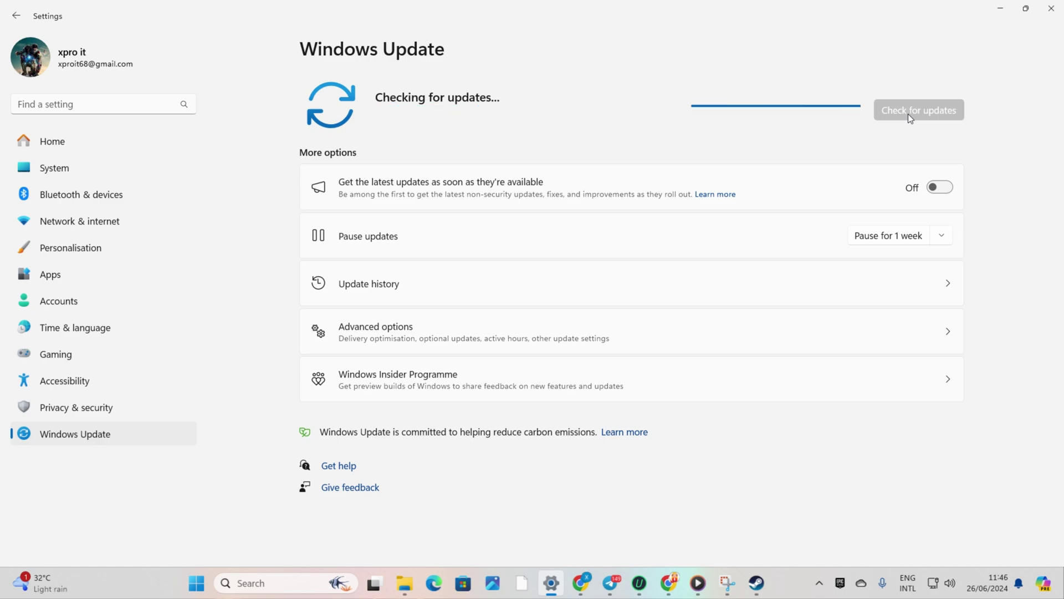
Step: Close Settings and launch Device Manager from a 'devic' Windows search
key("alt+F4")
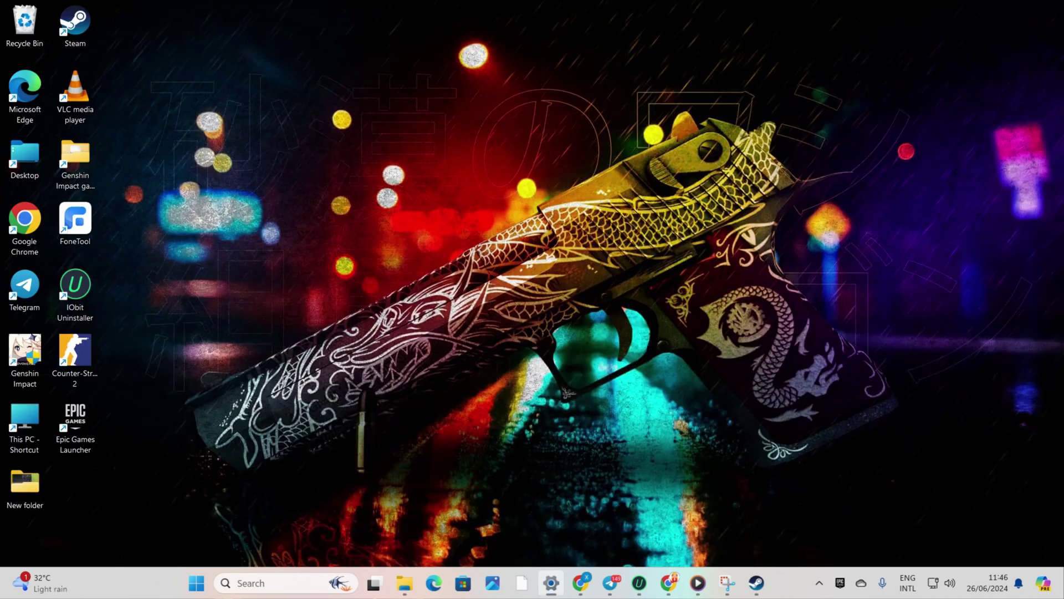
left_click(309, 591)
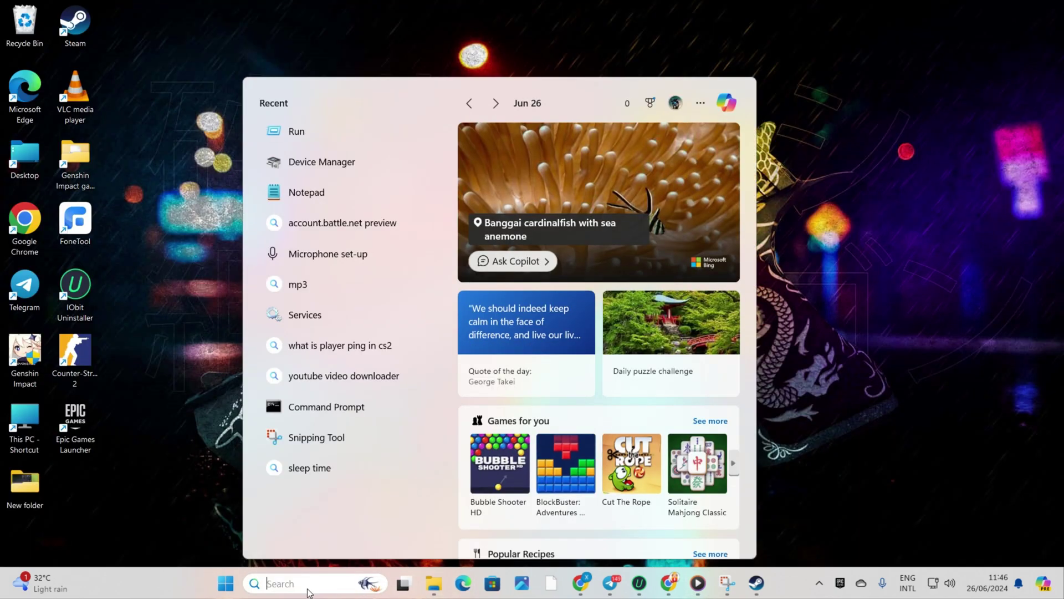
type("devic")
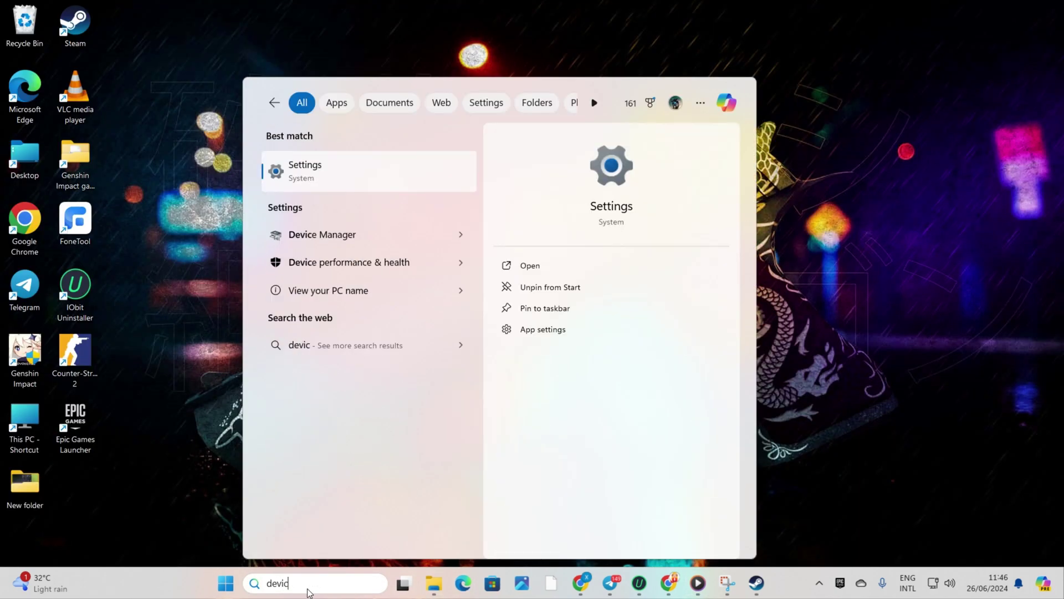
left_click(322, 216)
Step: Confirm automatic search finds the GTX 1650's best driver already installed, then close Device Manager
double_click(370, 143)
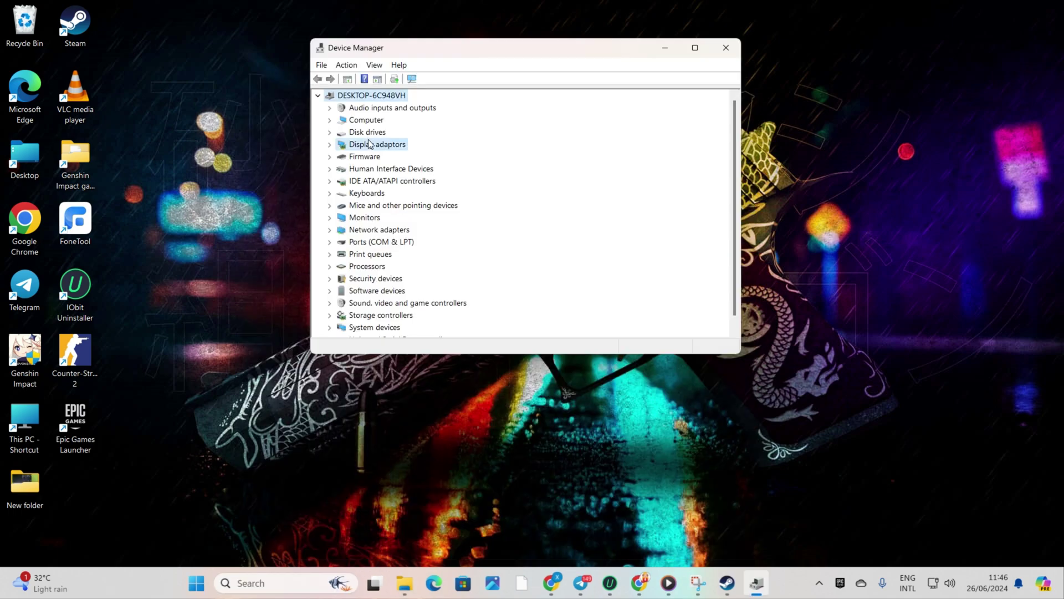
left_click(423, 157)
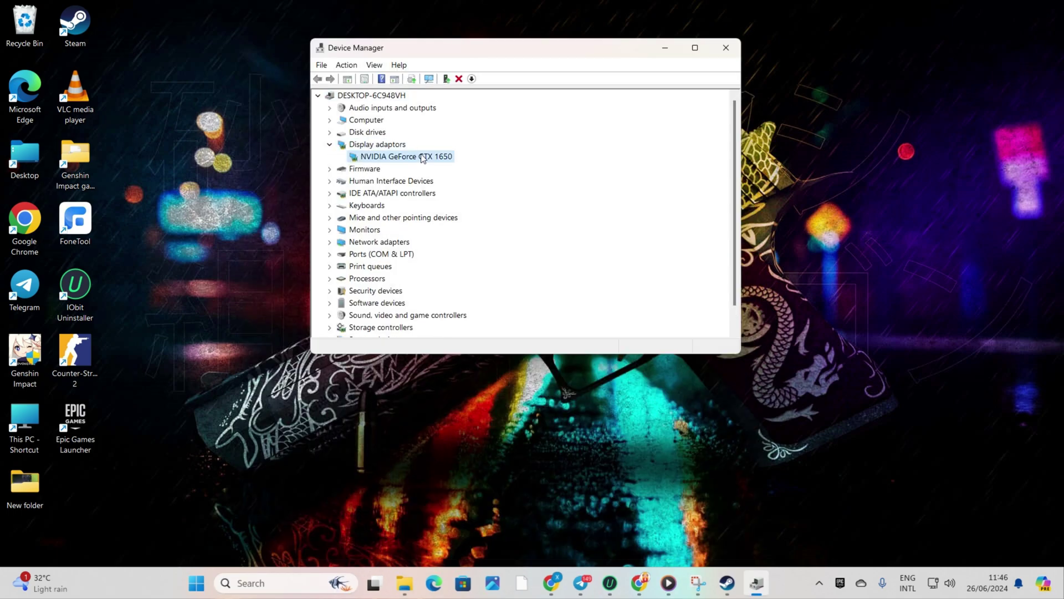
right_click(423, 159)
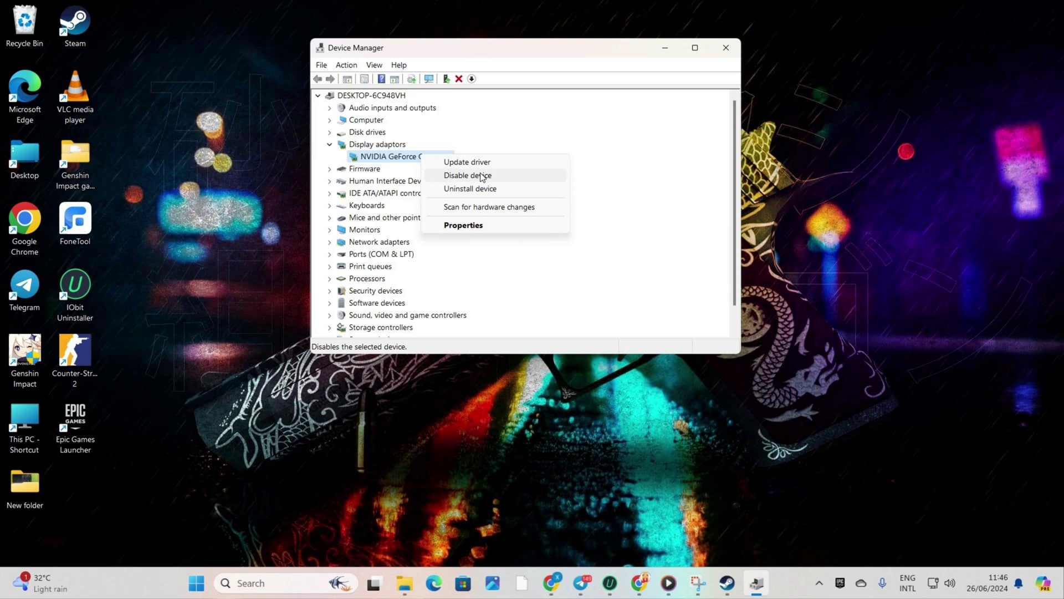
left_click(477, 163)
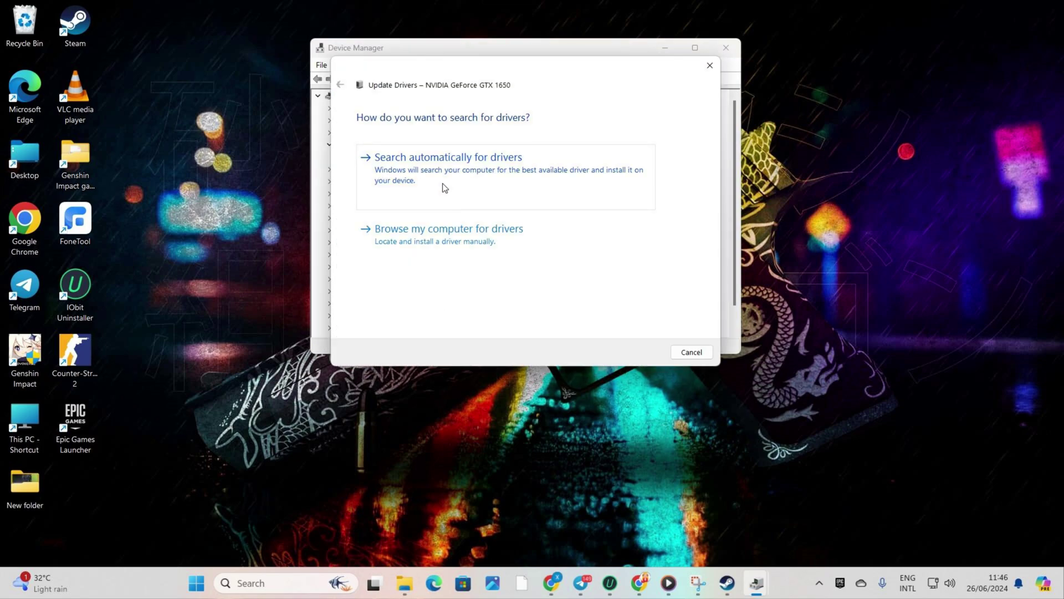
left_click(443, 187)
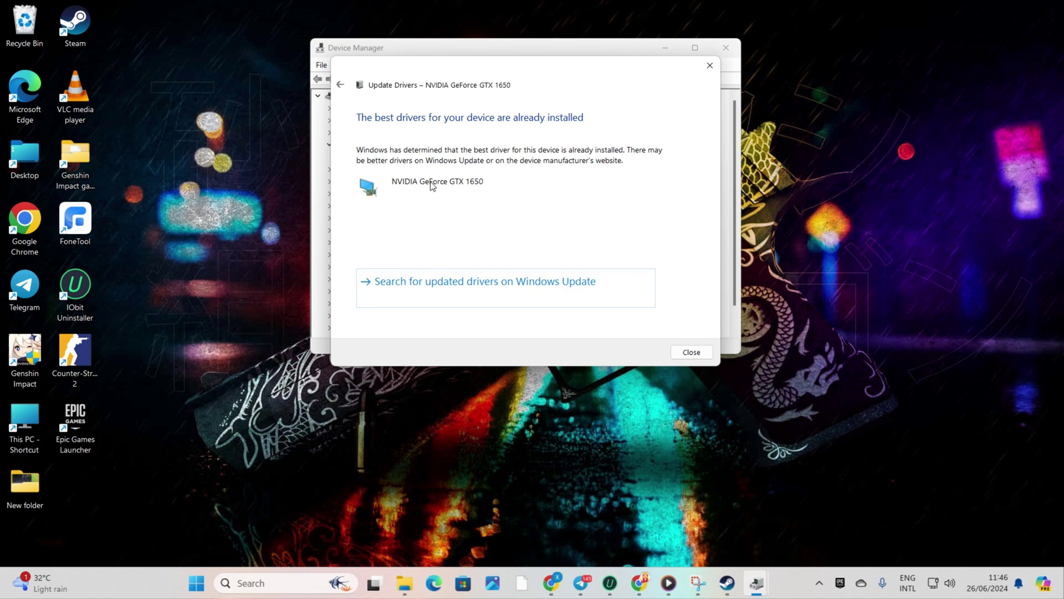
left_click(690, 351)
left_click(725, 48)
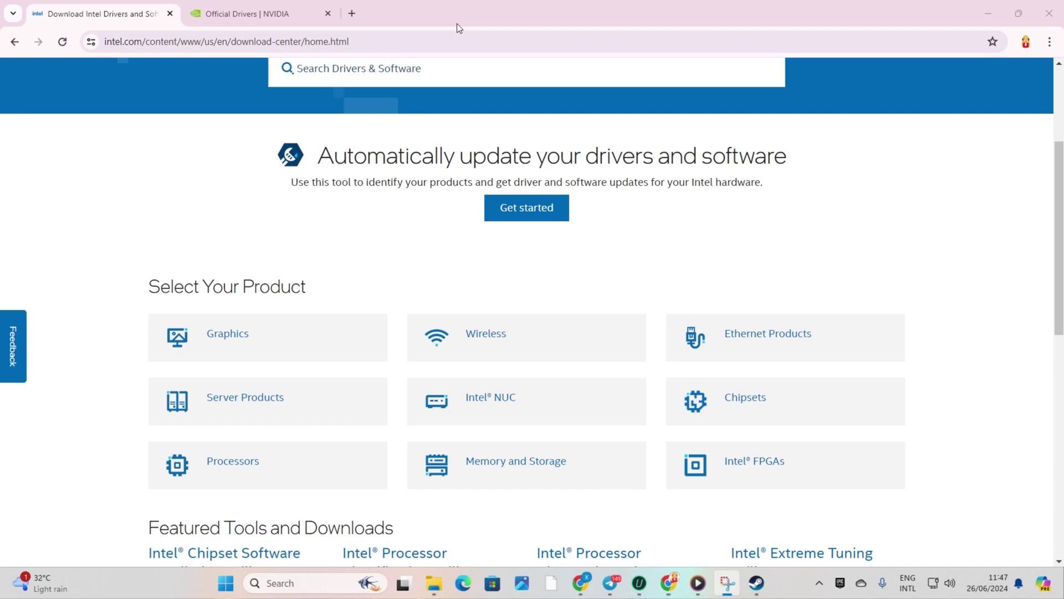
Step: Browse the Intel download center's Graphics driver listings
scroll(356, 134, "down", 5)
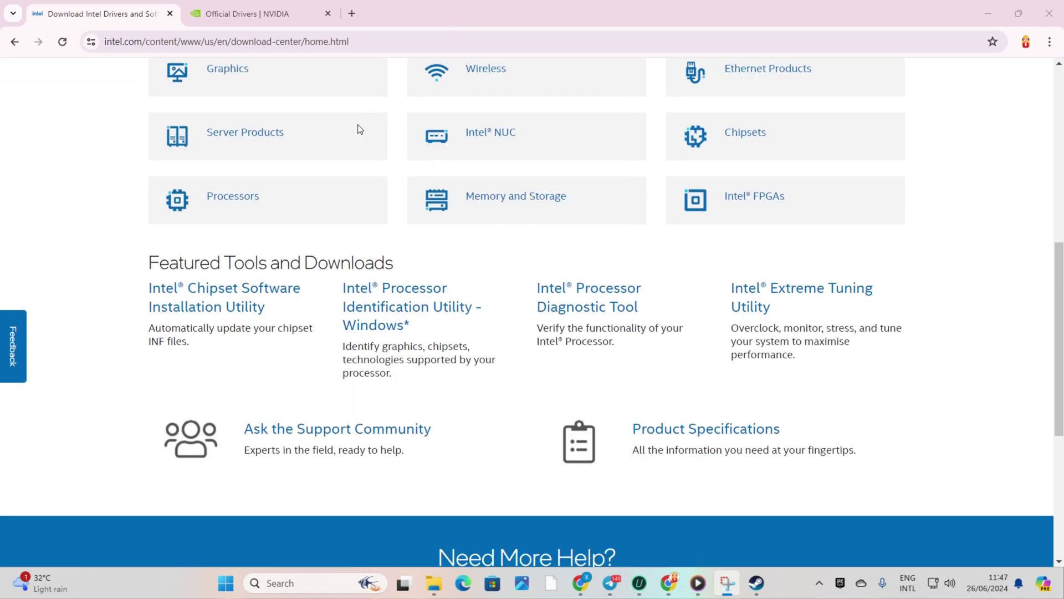
scroll(357, 134, "up", 5)
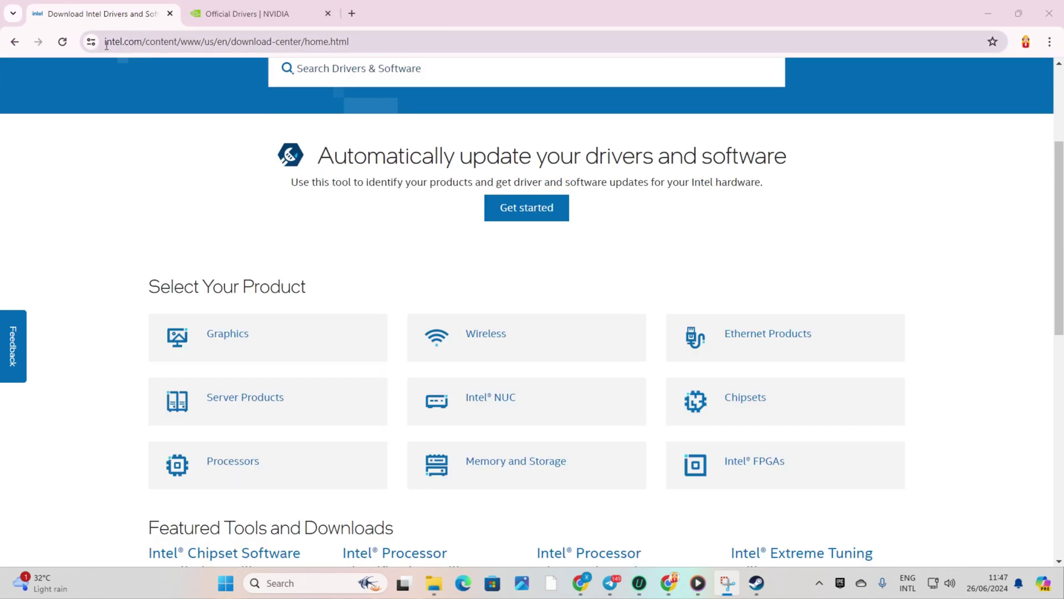
left_click(231, 340)
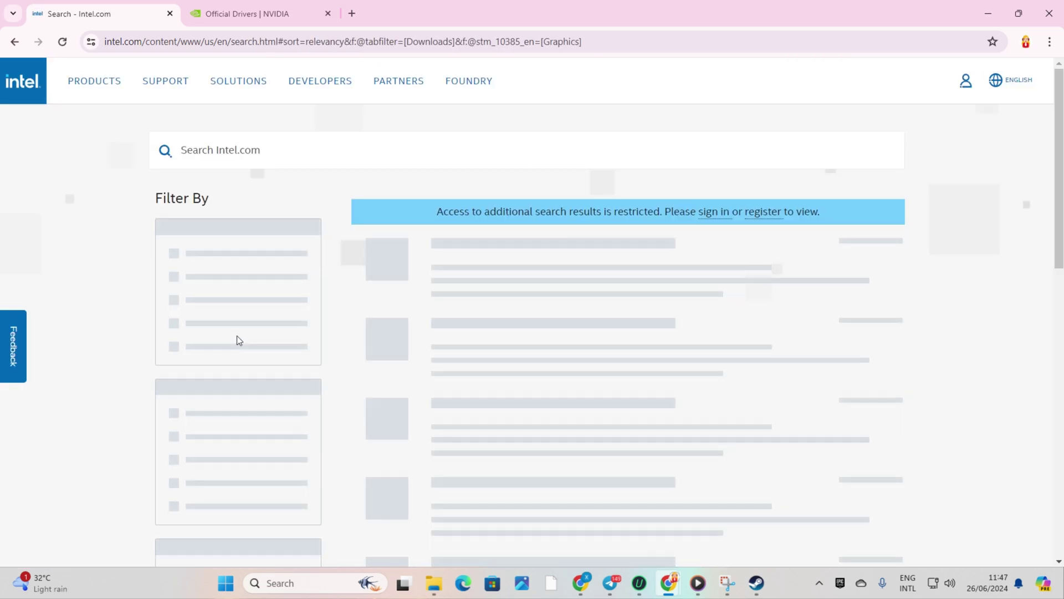
scroll(811, 337, "down", 4)
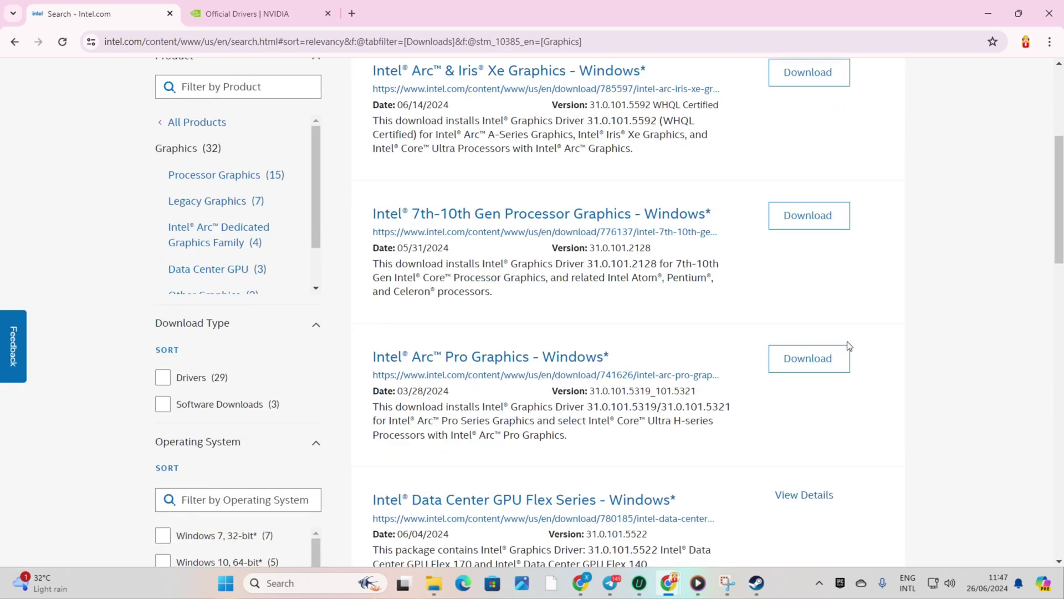
scroll(828, 345, "down", 4)
scroll(825, 345, "up", 6)
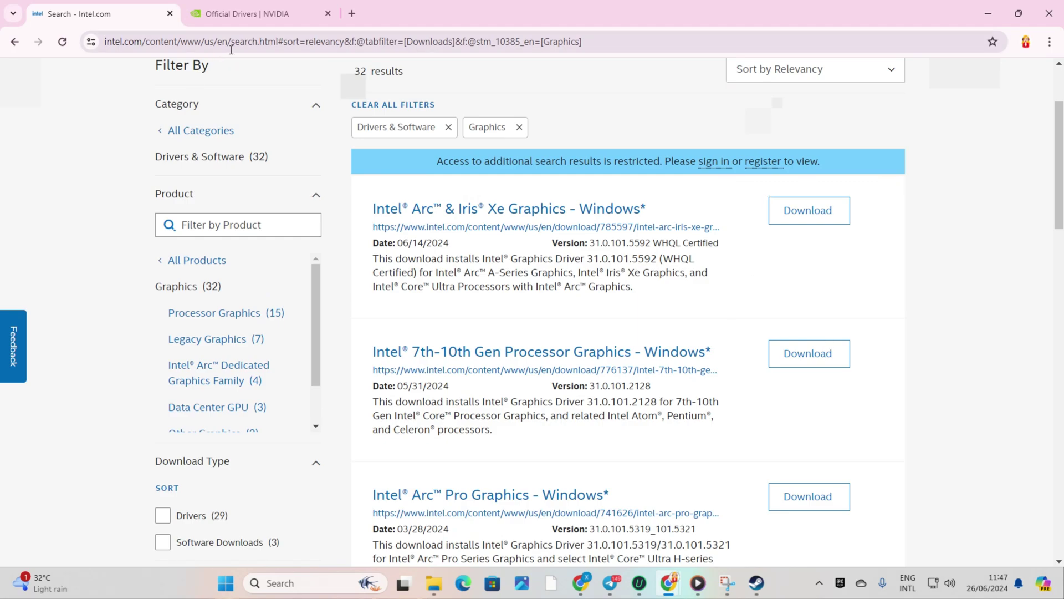
Step: On NVIDIA's Driver Downloads page, review the dropdowns, keeping GeForce, RTX 40 Series (Notebooks), RTX 4090 Laptop GPU, Windows 10 64-bit, Game Ready Driver
left_click(280, 17)
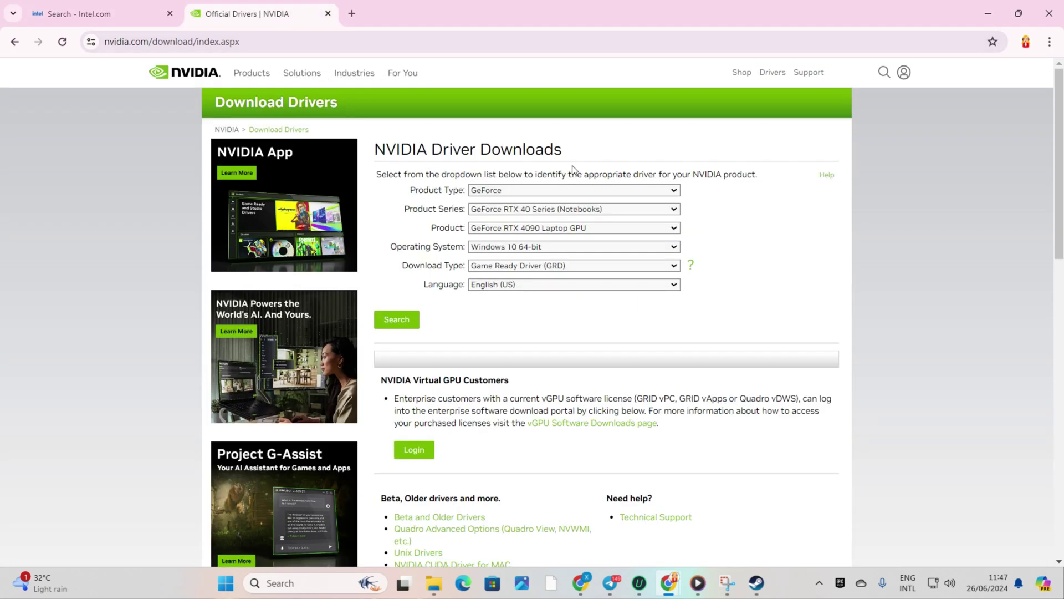
left_click(554, 191)
left_click(555, 202)
left_click(492, 209)
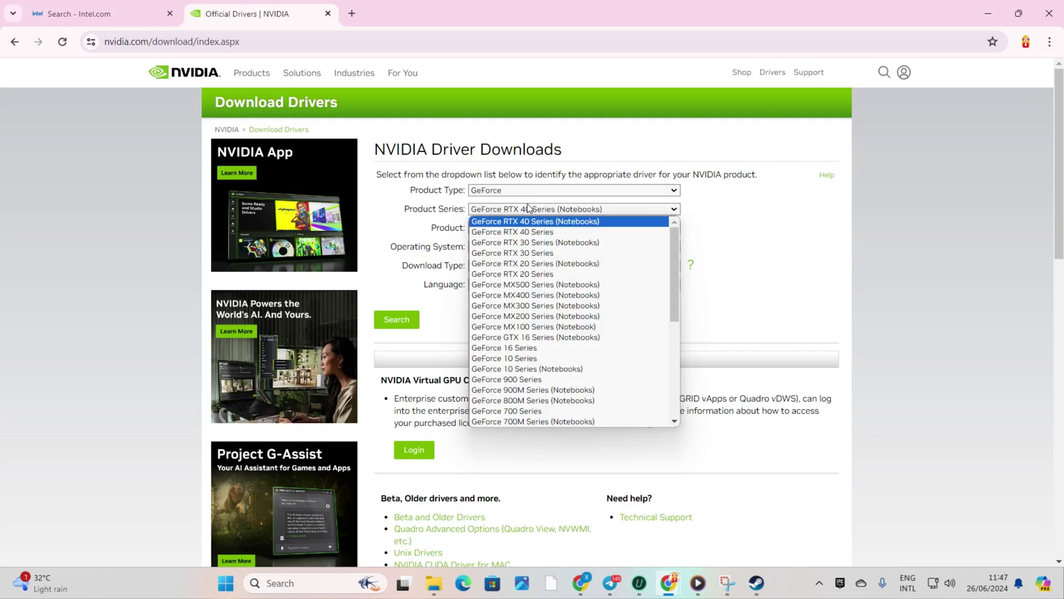
left_click(499, 216)
left_click(498, 227)
left_click(518, 237)
left_click(518, 244)
left_click(520, 259)
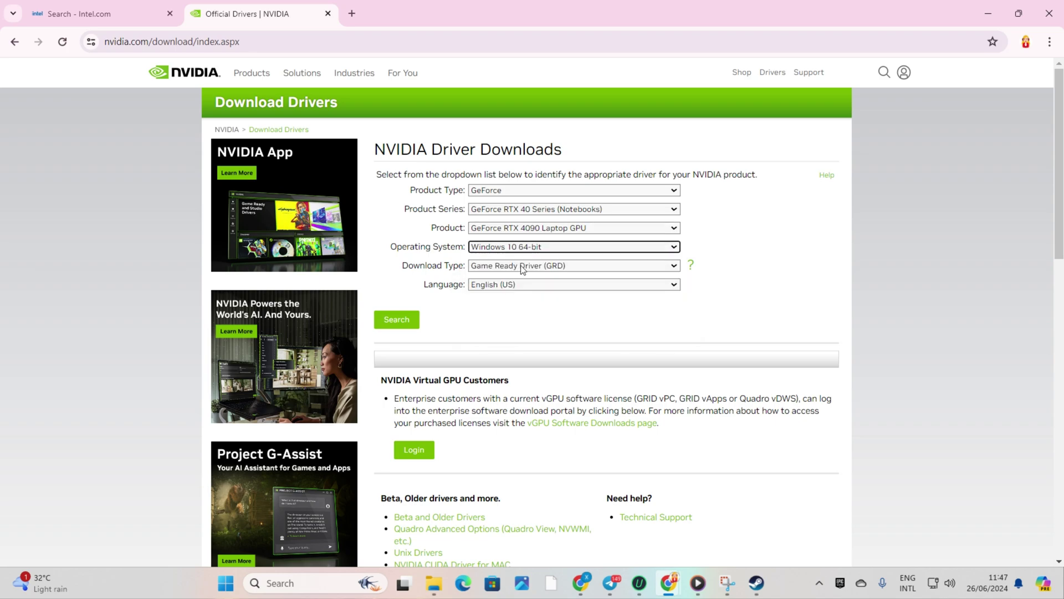
left_click(523, 266)
left_click(520, 276)
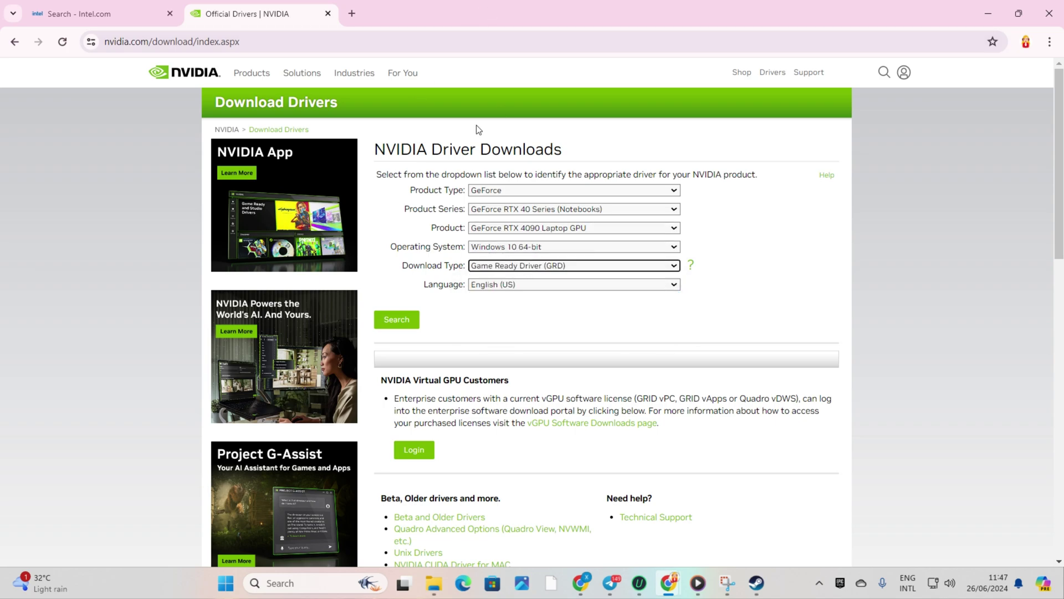